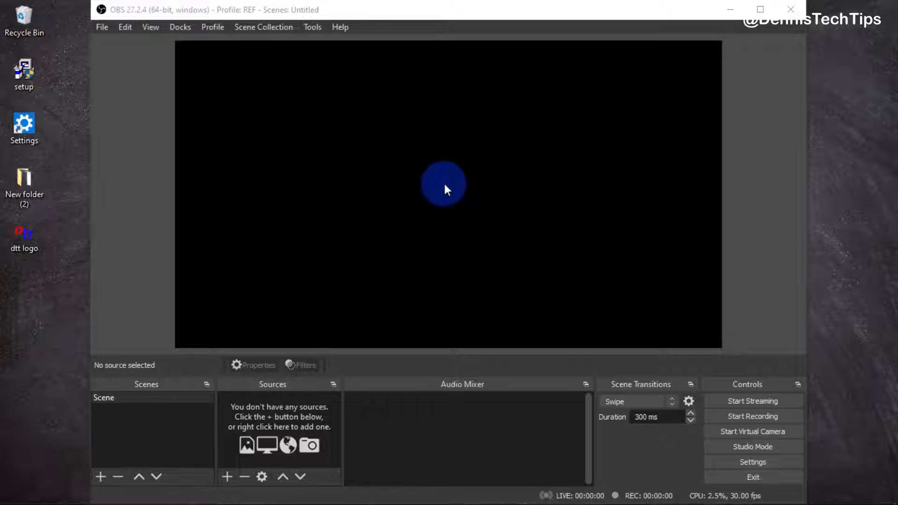
Start the Auto-Configuration Wizard and choose to optimize just for recording, not streaming
{"action": "left_click", "coordinate": [311, 28]}
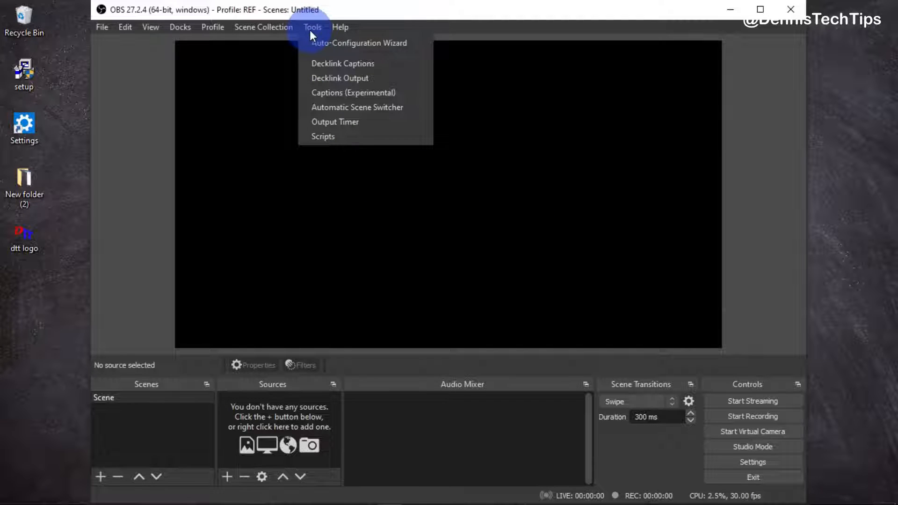
{"action": "left_click", "coordinate": [377, 44]}
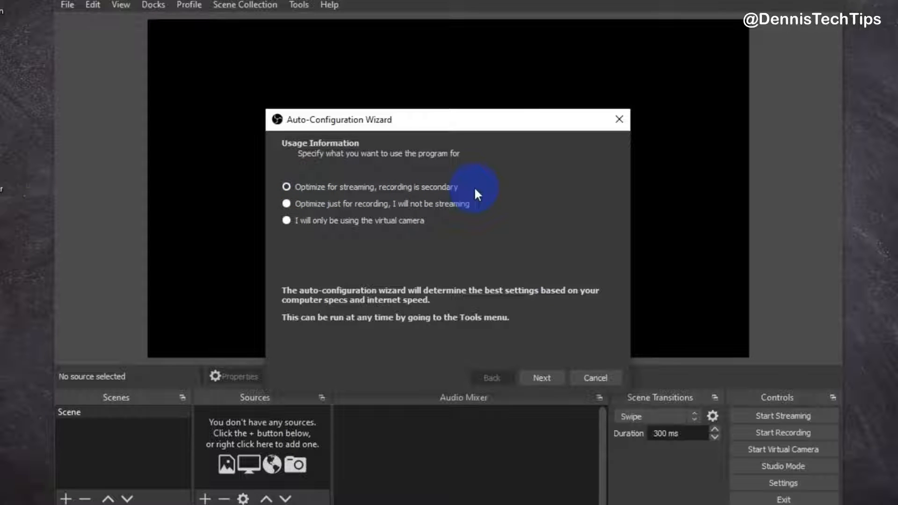
{"action": "left_click", "coordinate": [287, 204]}
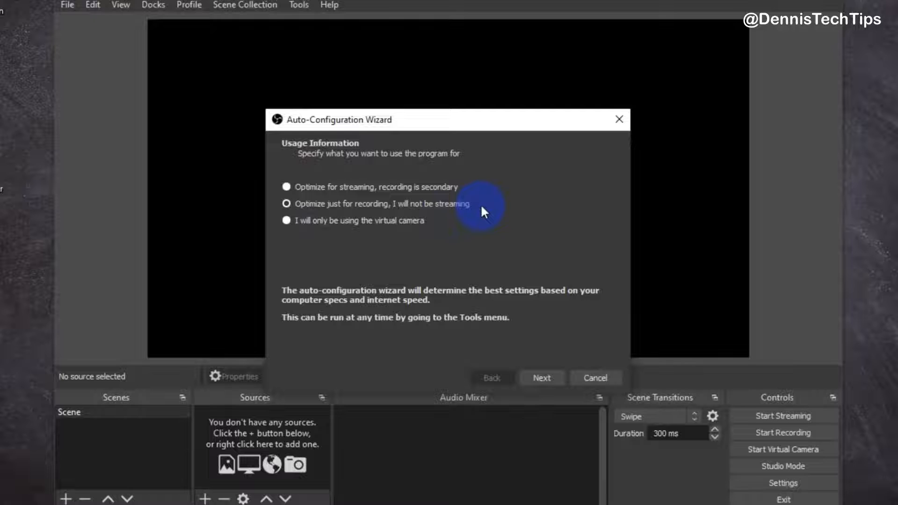
{"action": "left_click", "coordinate": [320, 221]}
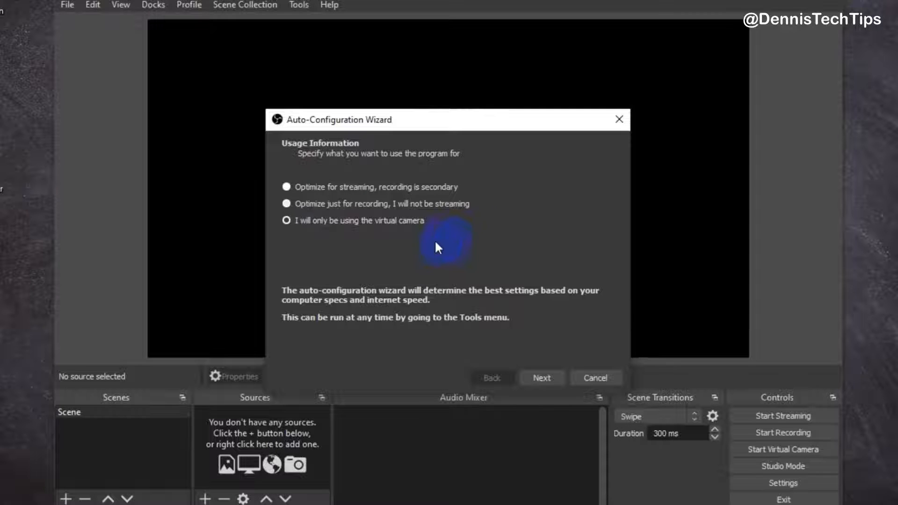
{"action": "left_click", "coordinate": [322, 206]}
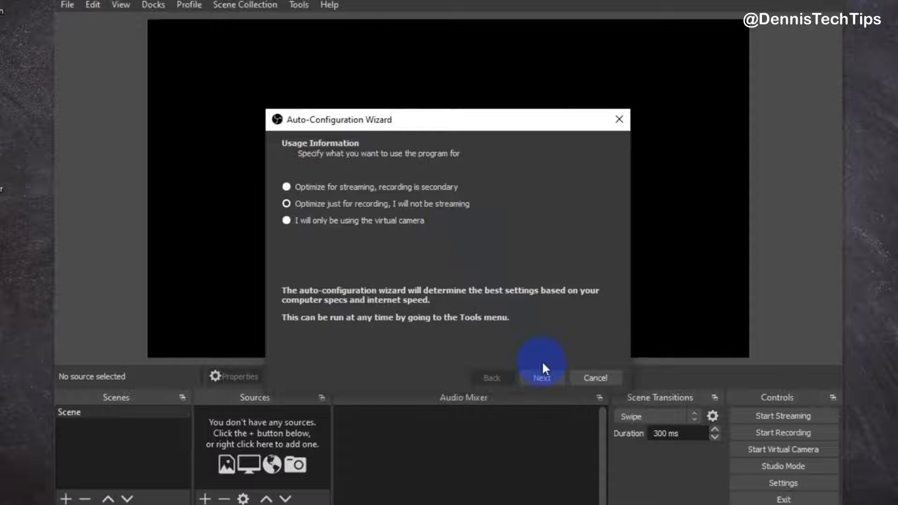
{"action": "left_click", "coordinate": [542, 377]}
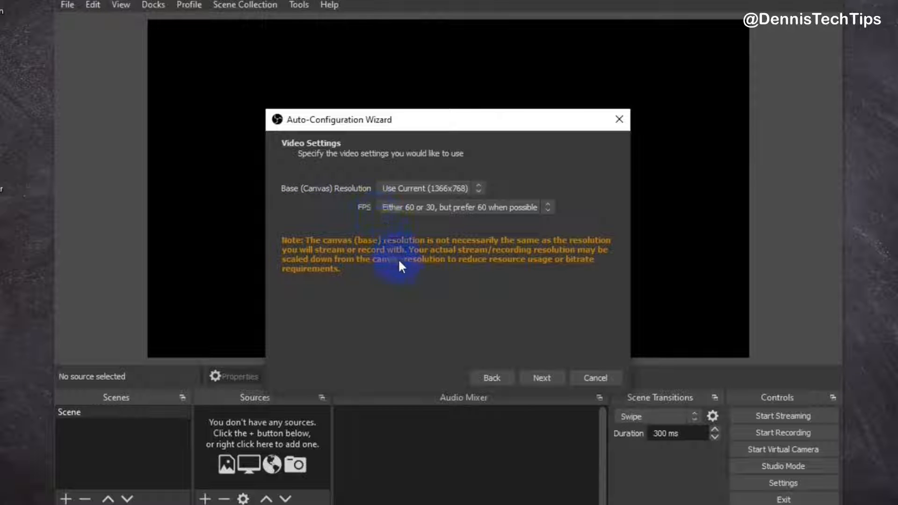
Set the base canvas resolution to Display 1 (1366x768) and FPS to 30, then apply the wizard's settings
{"action": "left_click", "coordinate": [402, 188]}
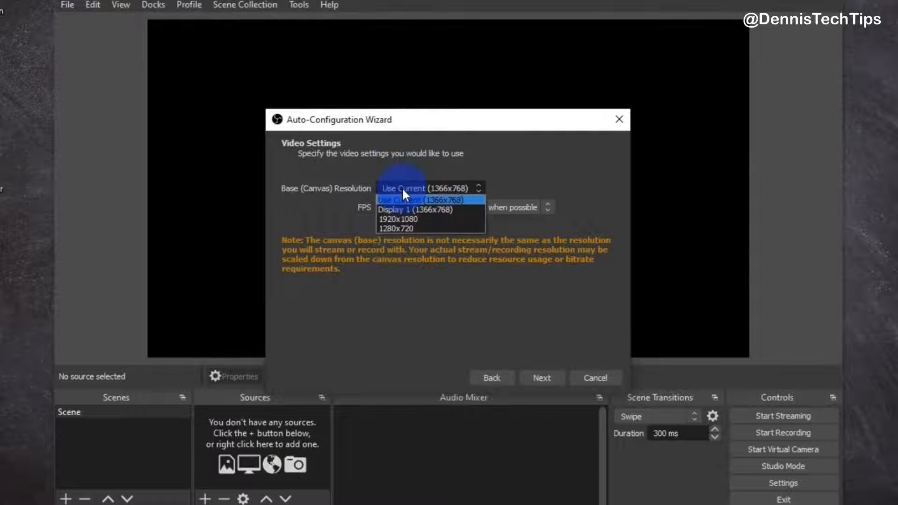
{"action": "left_click", "coordinate": [473, 210]}
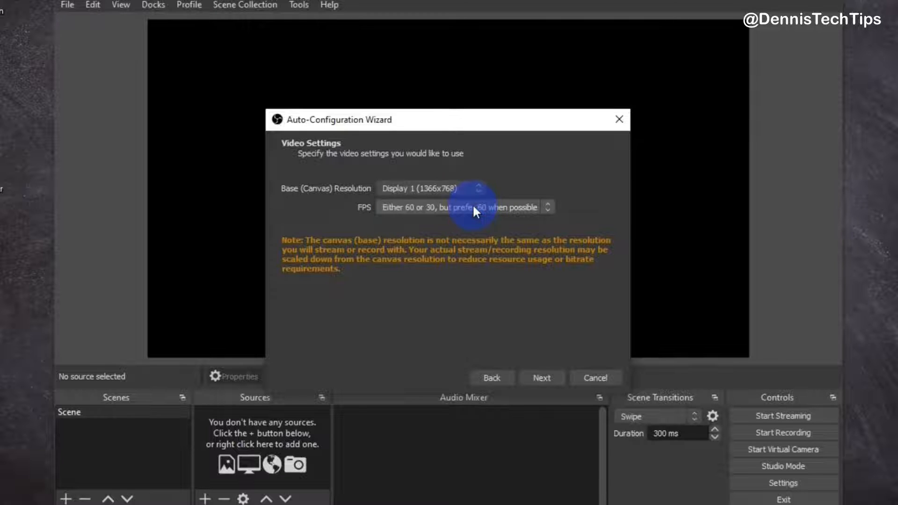
{"action": "left_click", "coordinate": [470, 209]}
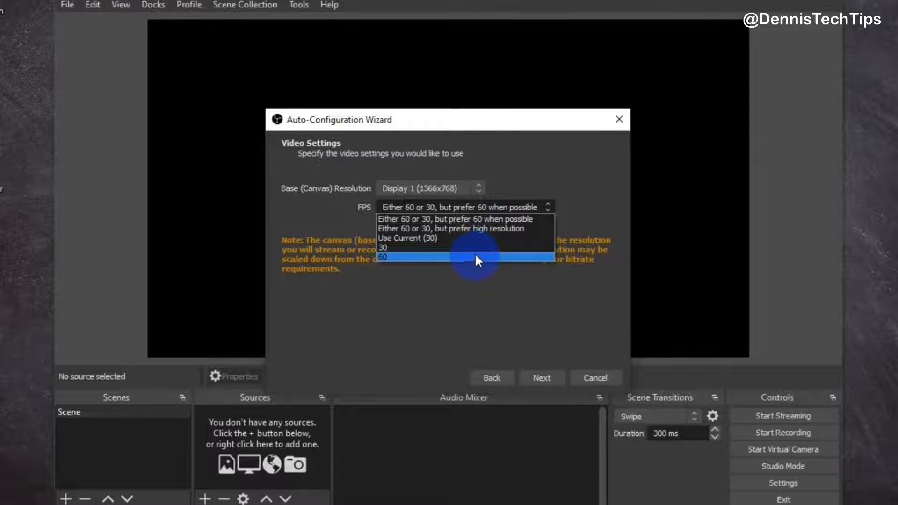
{"action": "left_click", "coordinate": [475, 248]}
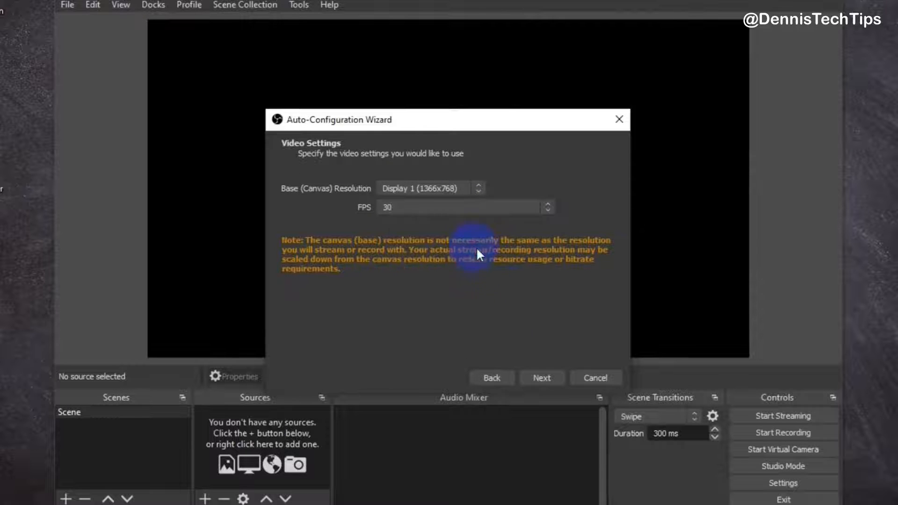
{"action": "left_click", "coordinate": [545, 378]}
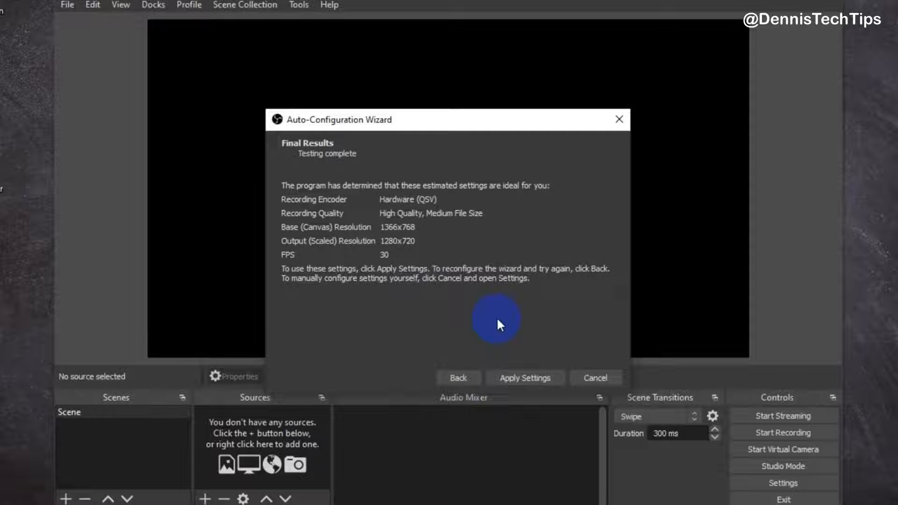
{"action": "left_click", "coordinate": [529, 379]}
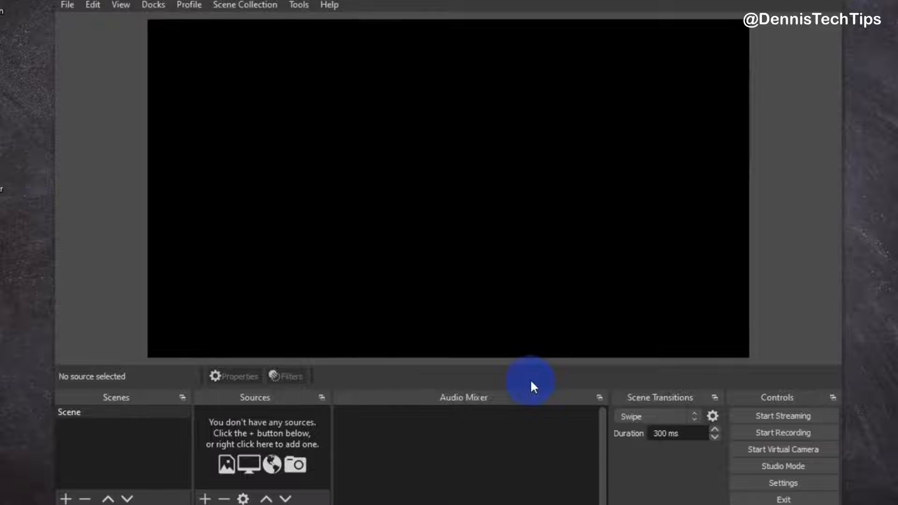
{"action": "left_click", "coordinate": [302, 5]}
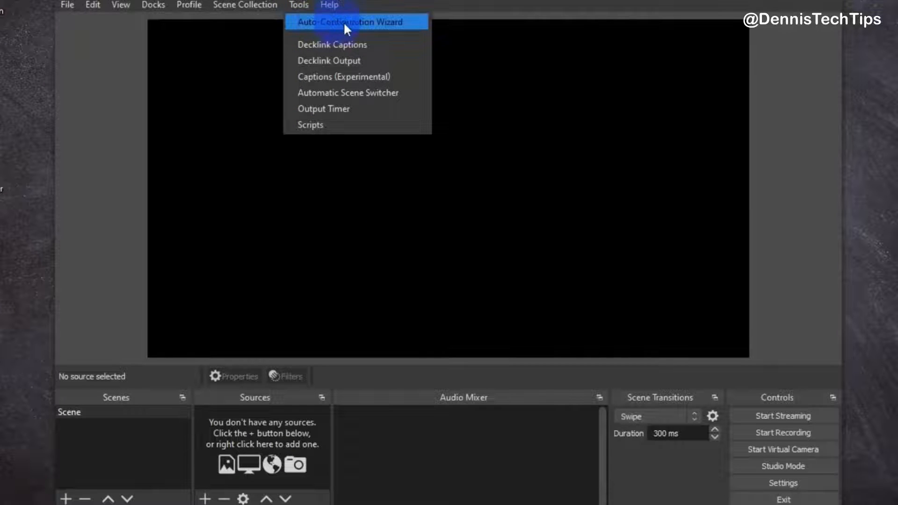
{"action": "left_click", "coordinate": [397, 23]}
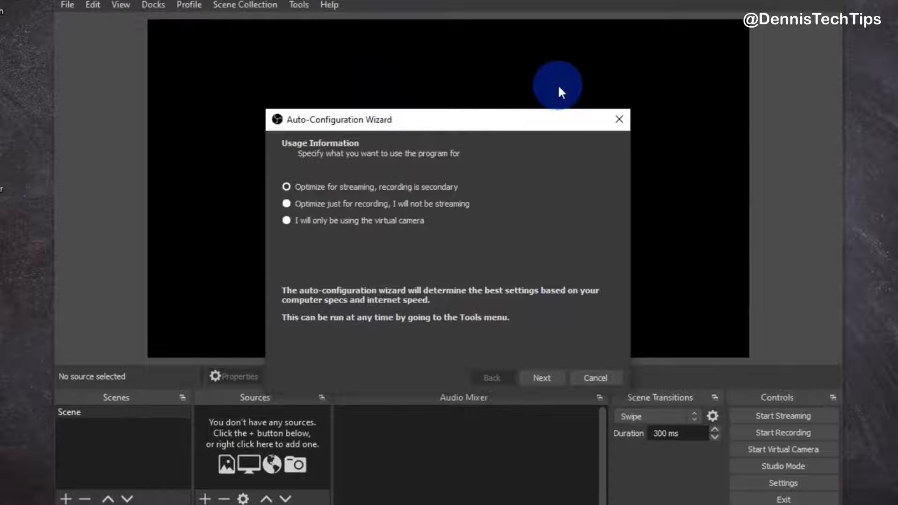
{"action": "left_click", "coordinate": [620, 119]}
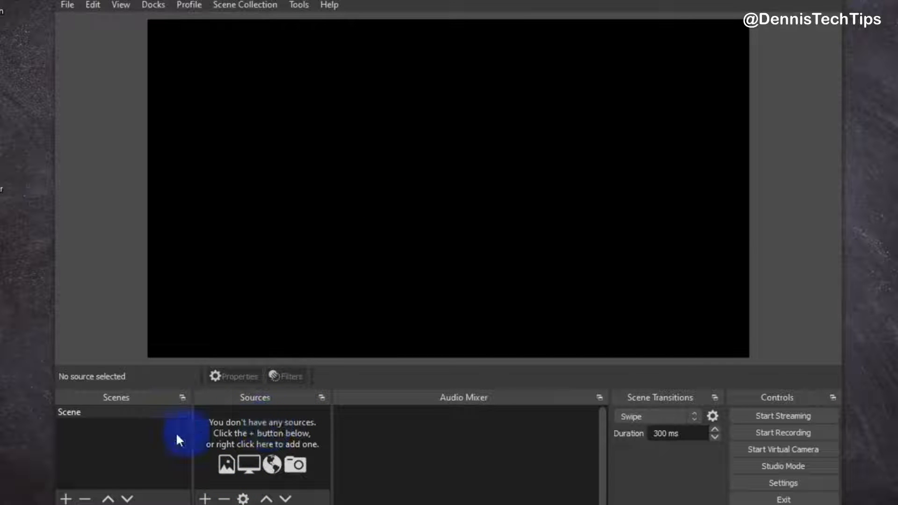
{"action": "left_click", "coordinate": [117, 410]}
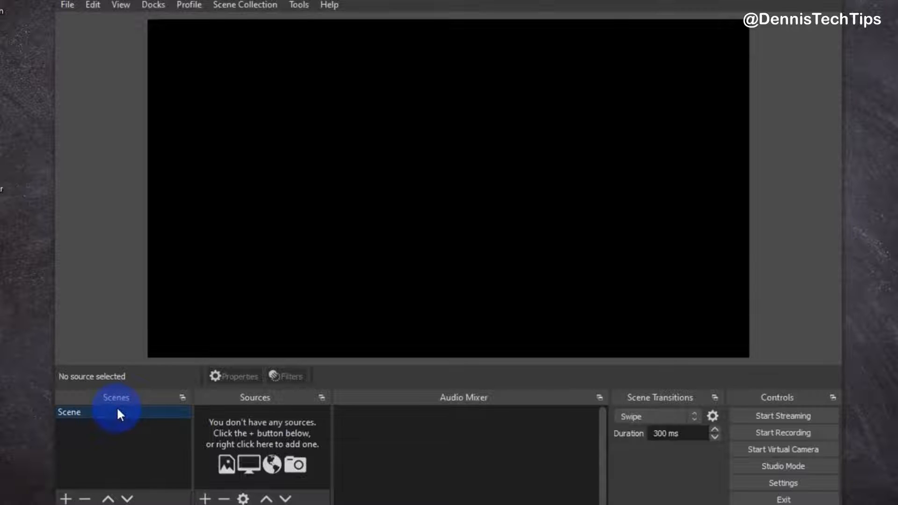
{"action": "right_click", "coordinate": [117, 413]}
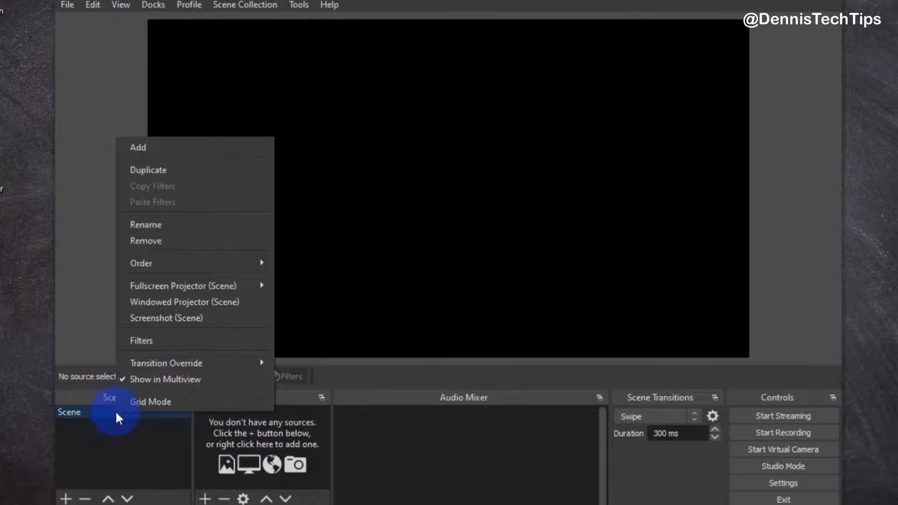
{"action": "left_click", "coordinate": [203, 225]}
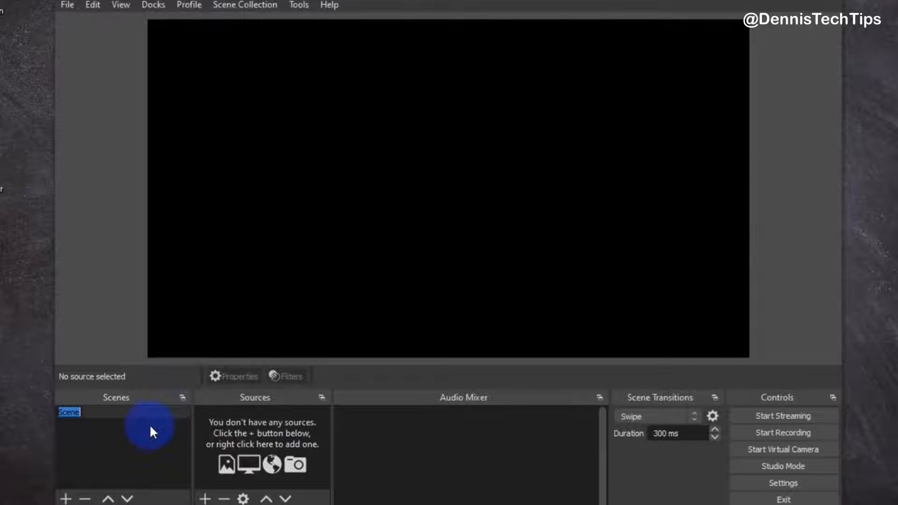
{"action": "key", "text": "Return"}
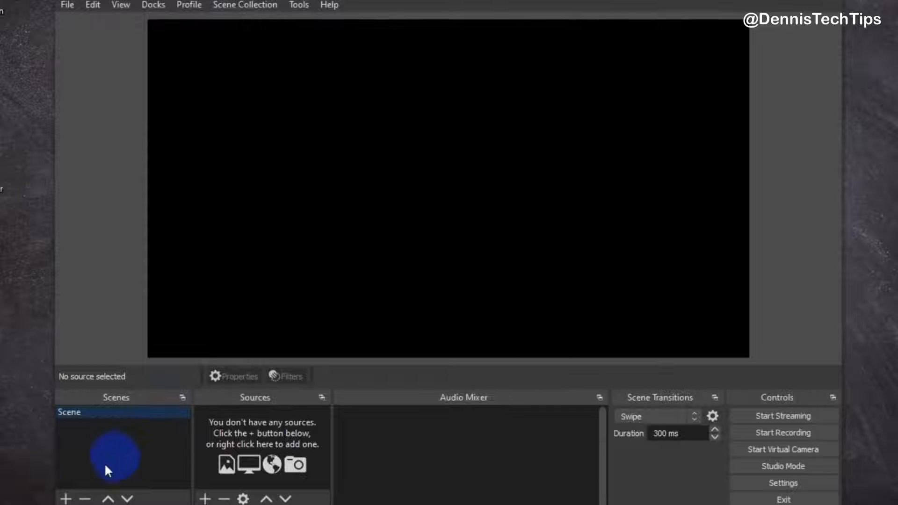
Add a new scene named Scene 2 and remove it again
{"action": "left_click", "coordinate": [70, 498]}
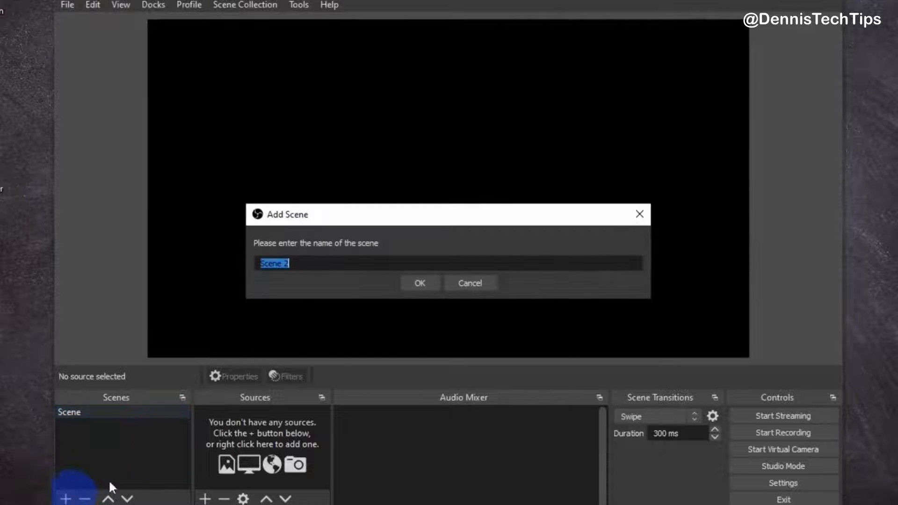
{"action": "left_click", "coordinate": [419, 280]}
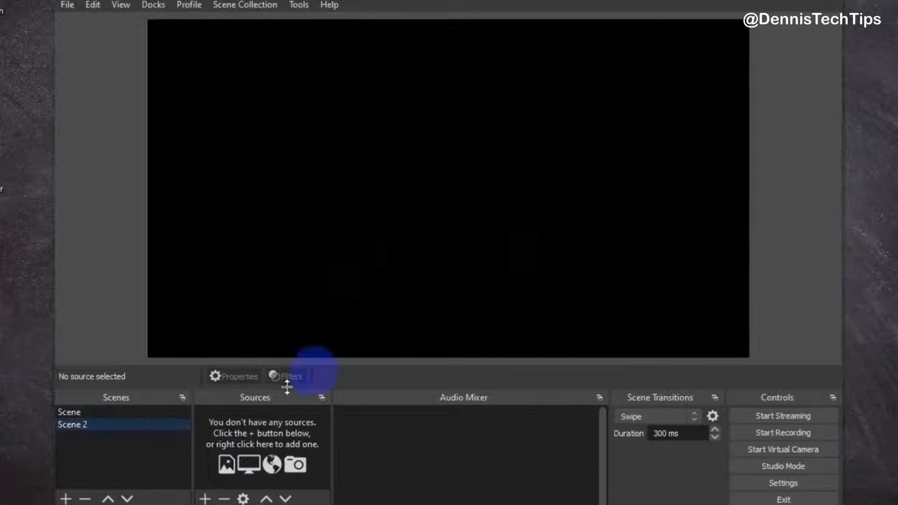
{"action": "left_click", "coordinate": [141, 431]}
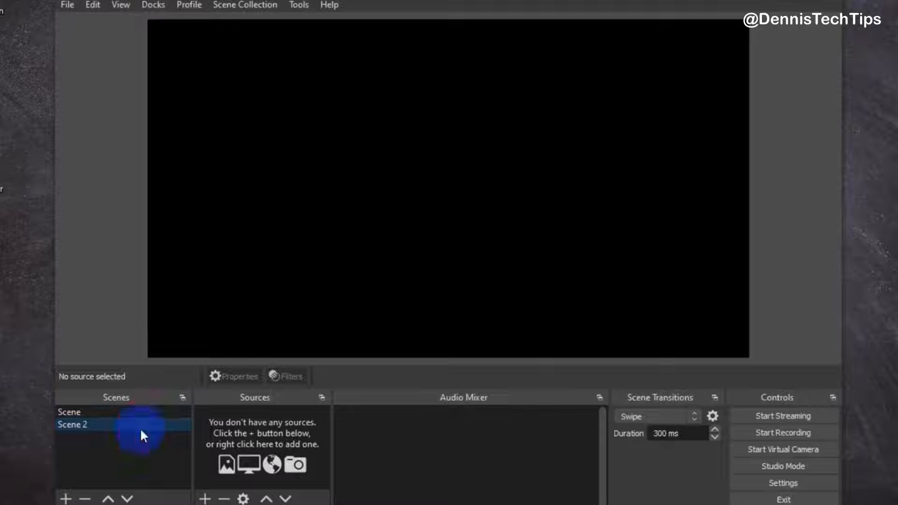
{"action": "left_click", "coordinate": [86, 499]}
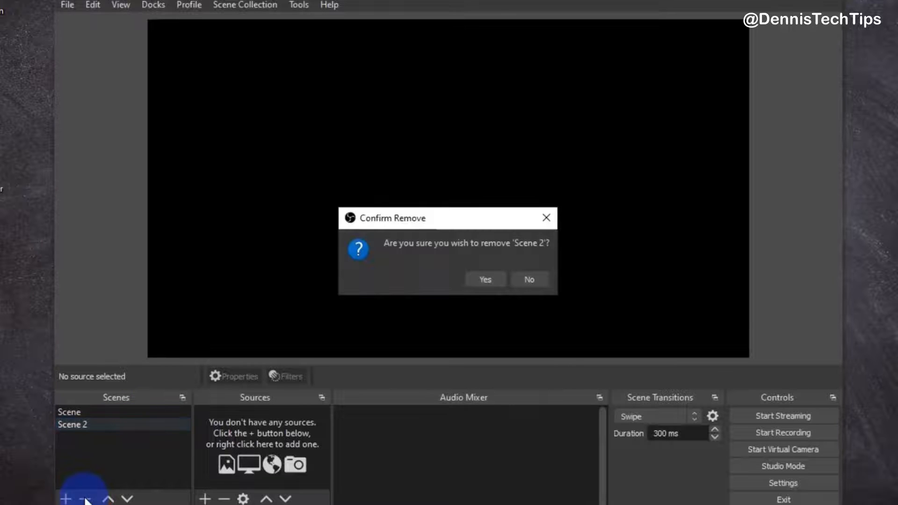
{"action": "left_click", "coordinate": [484, 280]}
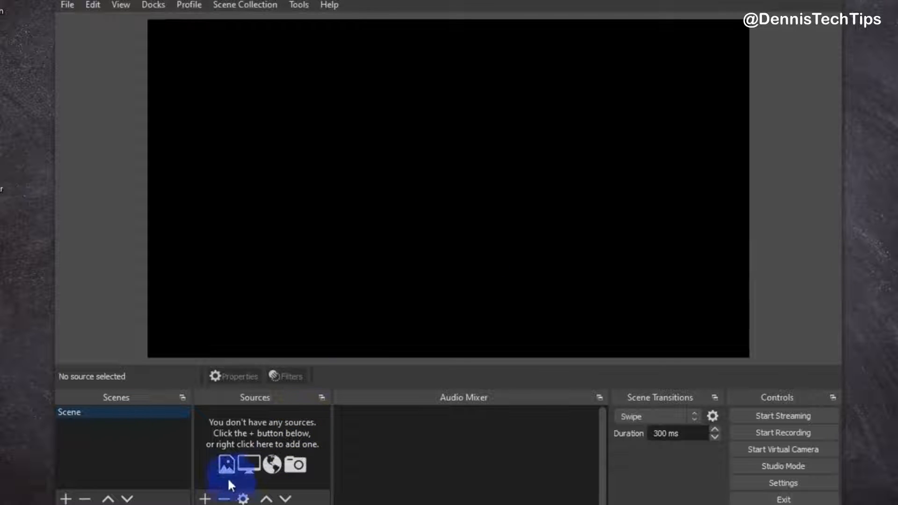
Add a Display Capture source named Display Capture showing Display 1 (Primary Monitor) with Capture Cursor enabled
{"action": "left_click", "coordinate": [209, 499]}
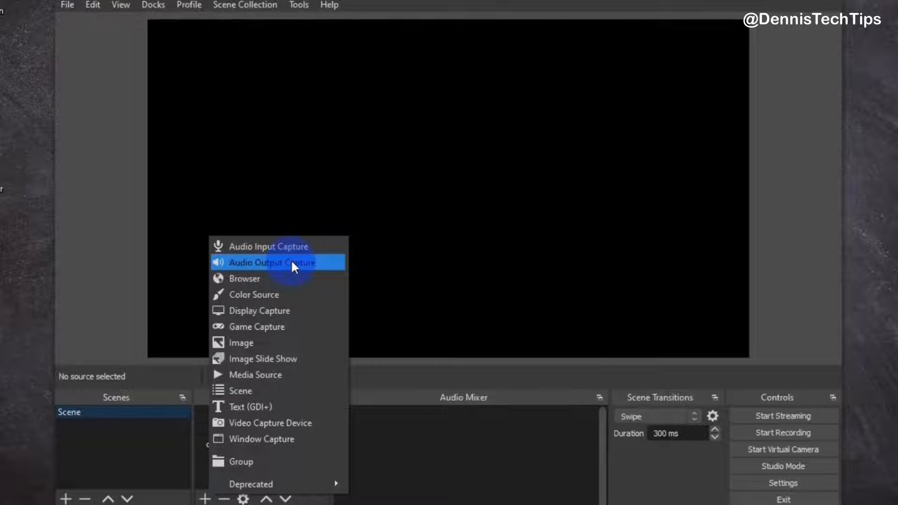
{"action": "left_click", "coordinate": [311, 311]}
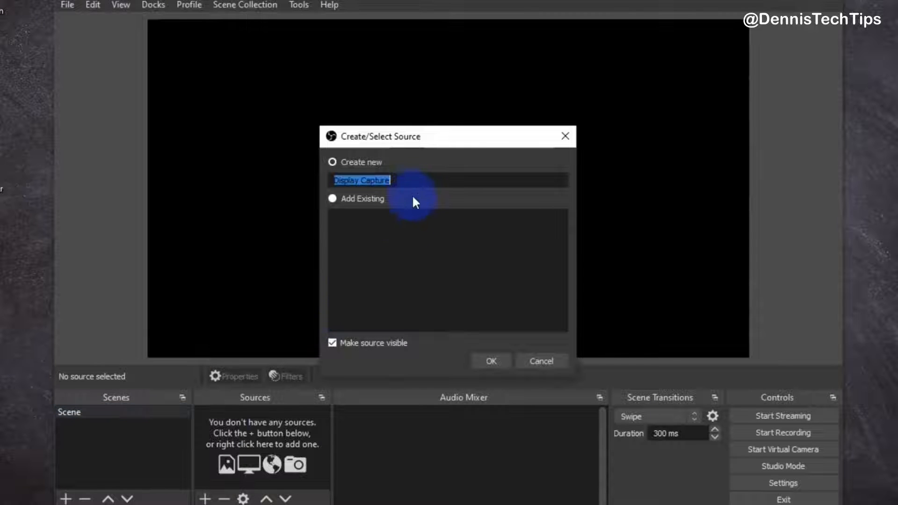
{"action": "left_click", "coordinate": [438, 181]}
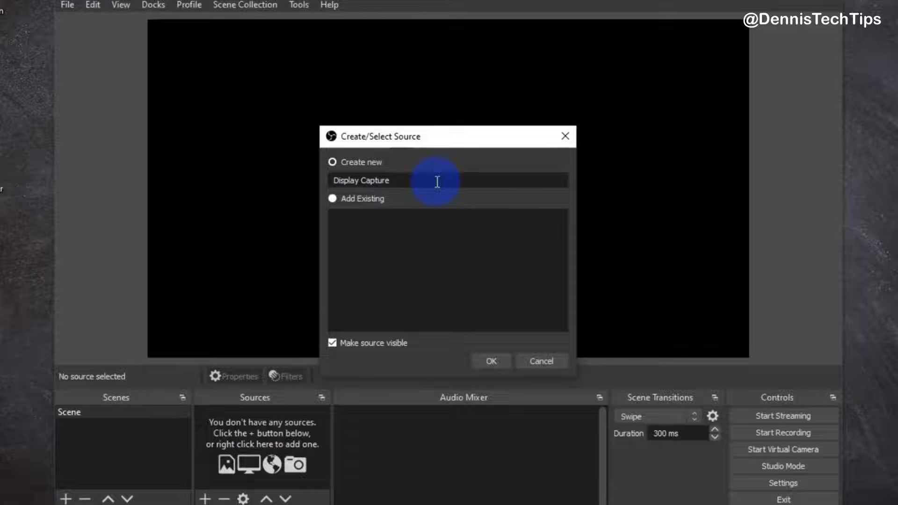
{"action": "left_click", "coordinate": [495, 363]}
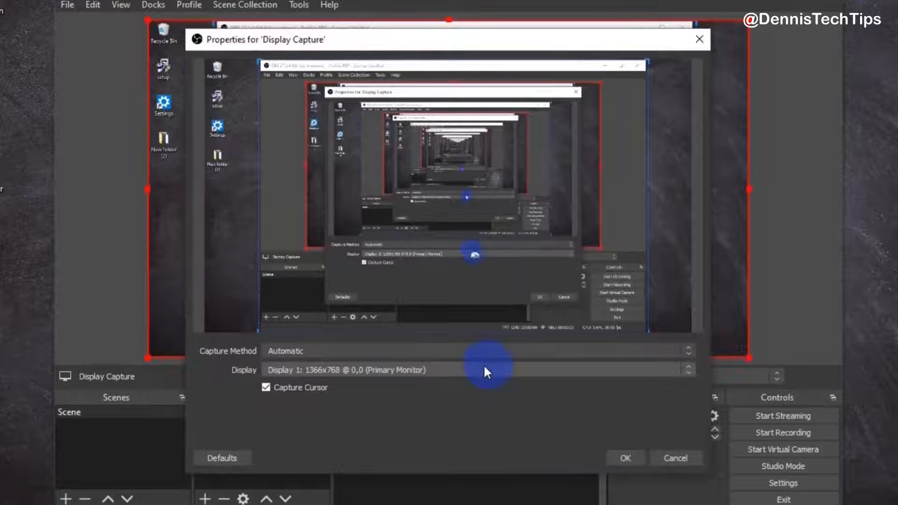
{"action": "left_click", "coordinate": [457, 370]}
{"action": "left_click", "coordinate": [457, 369]}
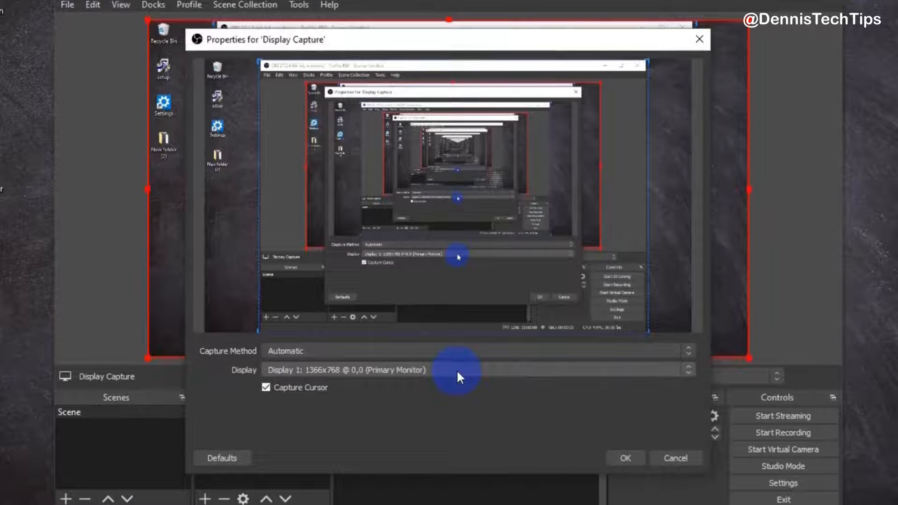
{"action": "left_click", "coordinate": [456, 369]}
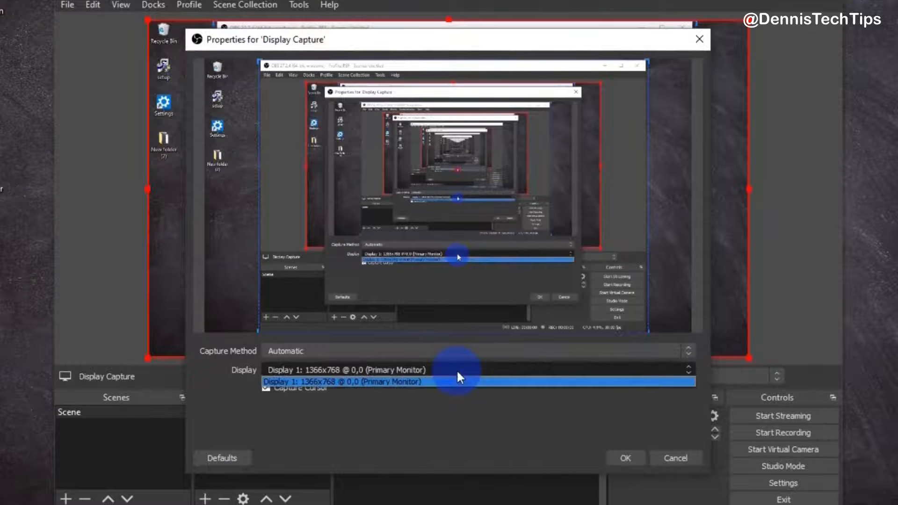
{"action": "left_click", "coordinate": [457, 370]}
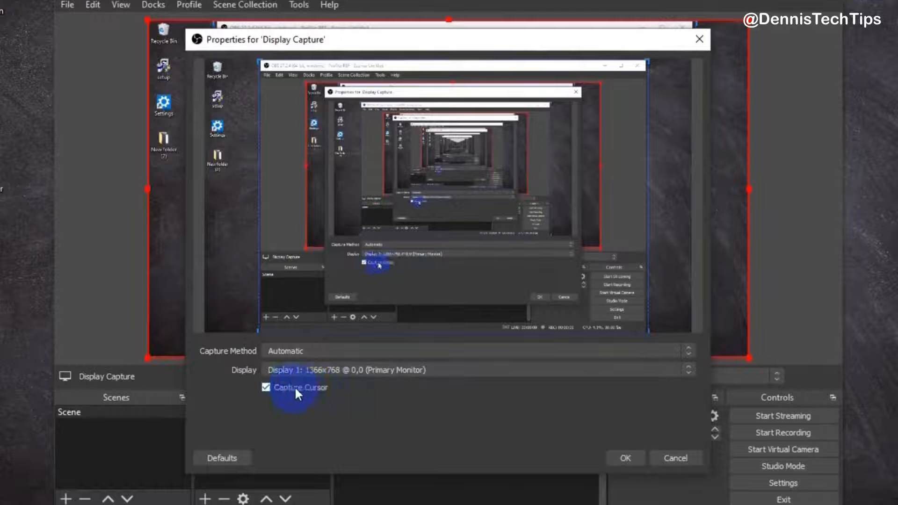
{"action": "left_click", "coordinate": [627, 458]}
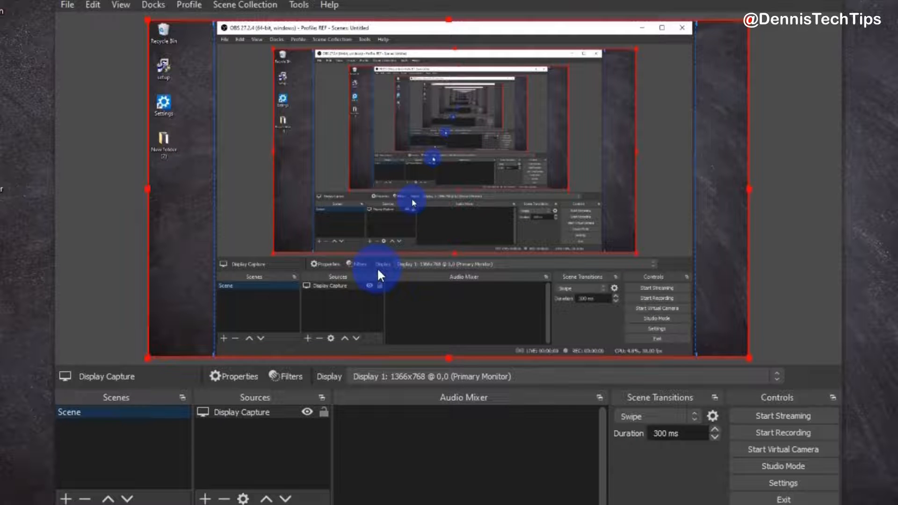
Add an Audio Input Capture source named MICROPHONE using Microphone (Realtek(R) Audio) and raise its volume to full
{"action": "left_click", "coordinate": [205, 500]}
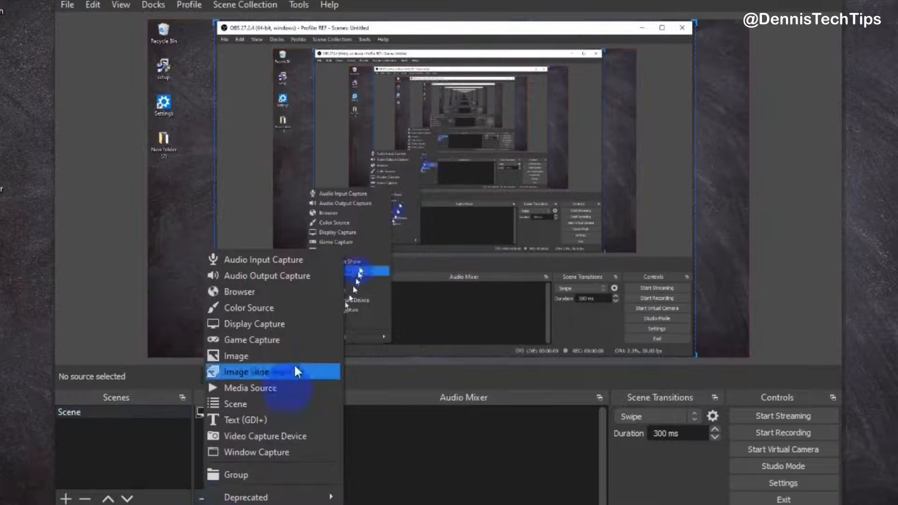
{"action": "left_click", "coordinate": [318, 259]}
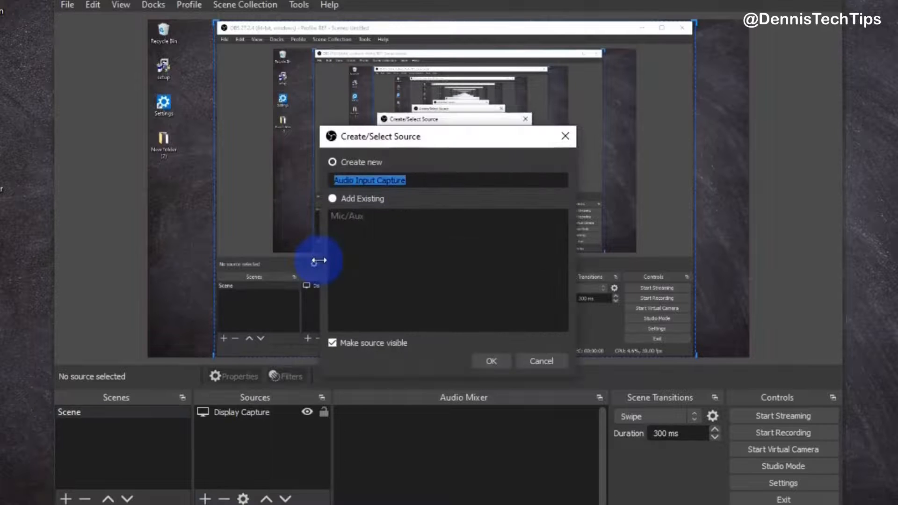
{"action": "left_click", "coordinate": [437, 181]}
{"action": "key", "text": "BackSpace"}
{"action": "key", "text": "BackSpace"}
{"action": "key", "text": "BackSpace"}
{"action": "key", "text": "BackSpace"}
{"action": "key", "text": "BackSpace"}
{"action": "key", "text": "BackSpace"}
{"action": "key", "text": "BackSpace"}
{"action": "key", "text": "BackSpace"}
{"action": "key", "text": "BackSpace"}
{"action": "key", "text": "BackSpace"}
{"action": "key", "text": "BackSpace"}
{"action": "key", "text": "BackSpace"}
{"action": "key", "text": "BackSpace"}
{"action": "key", "text": "BackSpace"}
{"action": "key", "text": "BackSpace"}
{"action": "key", "text": "BackSpace"}
{"action": "key", "text": "BackSpace"}
{"action": "key", "text": "BackSpace"}
{"action": "type", "text": "MICROPHONE"}
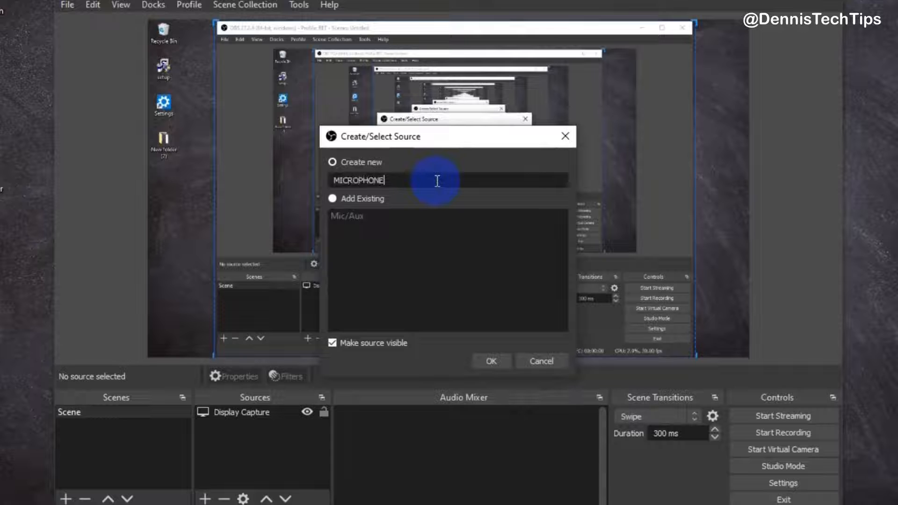
{"action": "left_click", "coordinate": [497, 365]}
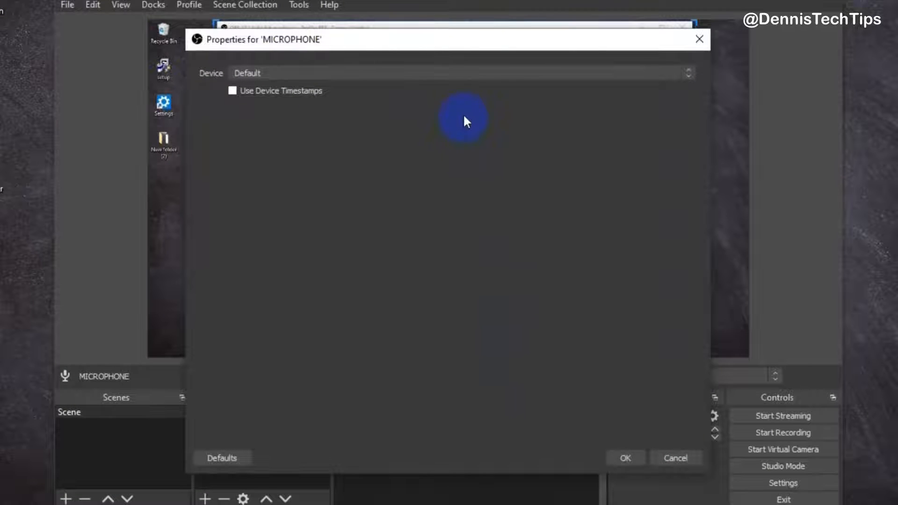
{"action": "left_click", "coordinate": [462, 74]}
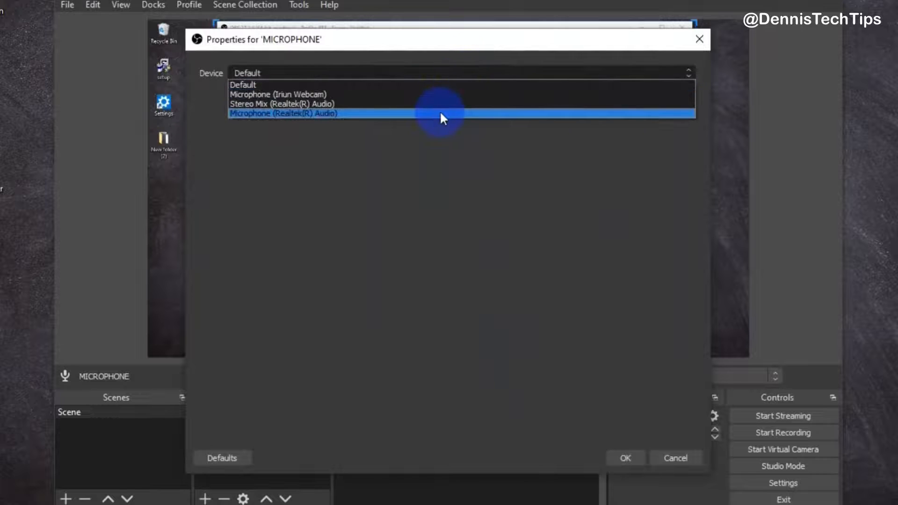
{"action": "left_click", "coordinate": [442, 114]}
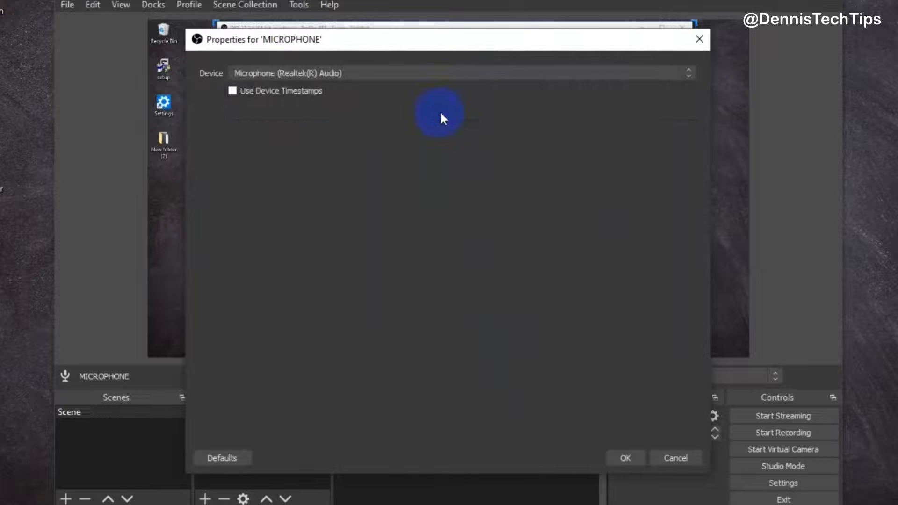
{"action": "left_click", "coordinate": [619, 462]}
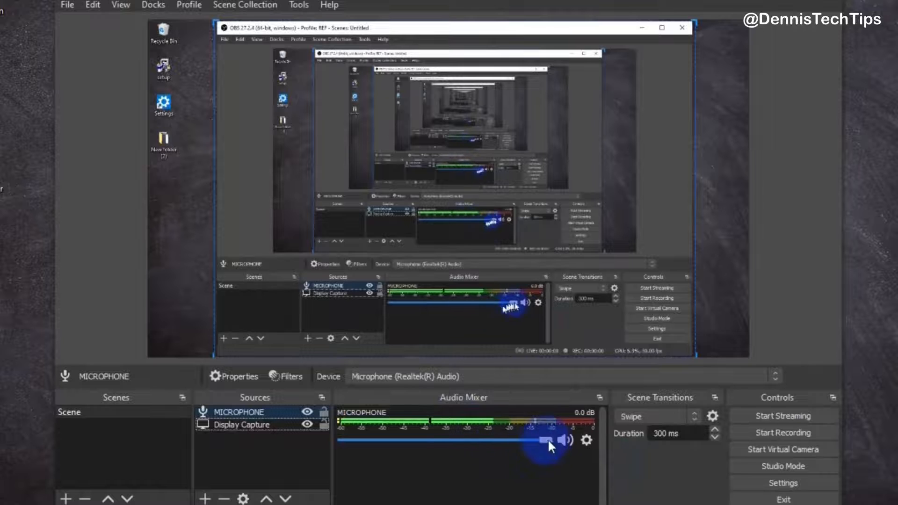
{"action": "mouse_move", "coordinate": [544, 441]}
{"action": "left_mouse_down"}
{"action": "mouse_move", "coordinate": [448, 441]}
{"action": "mouse_move", "coordinate": [559, 441]}
{"action": "left_mouse_up"}
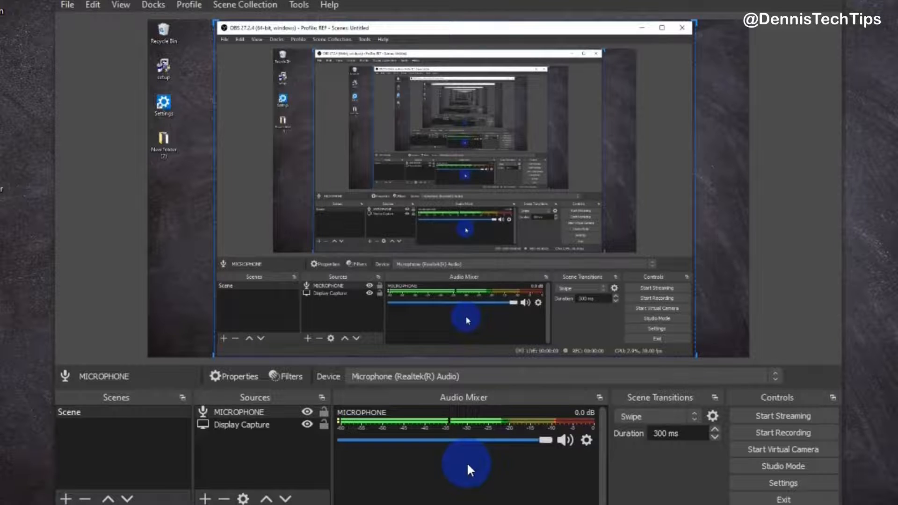
Add an Audio Output Capture source named SYSTEM SOUND using Speakers (Realtek(R) Audio)
{"action": "left_click", "coordinate": [206, 498]}
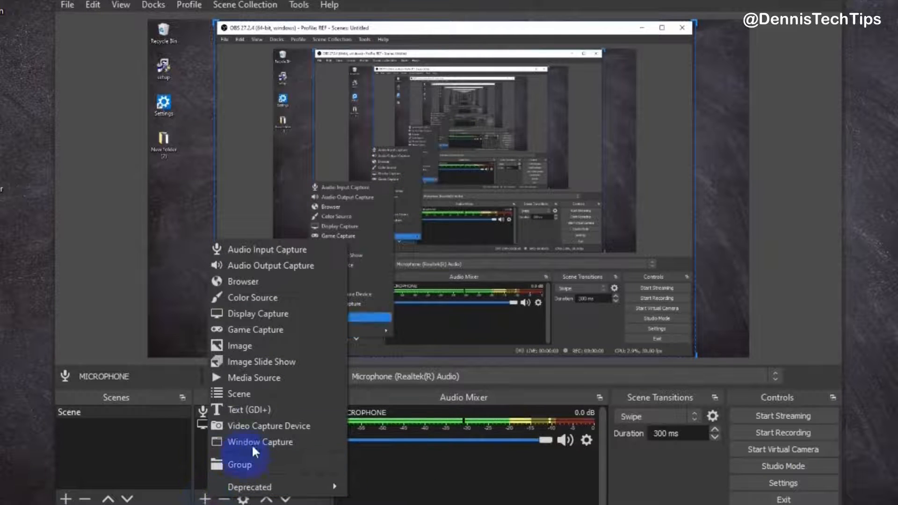
{"action": "left_click", "coordinate": [305, 271]}
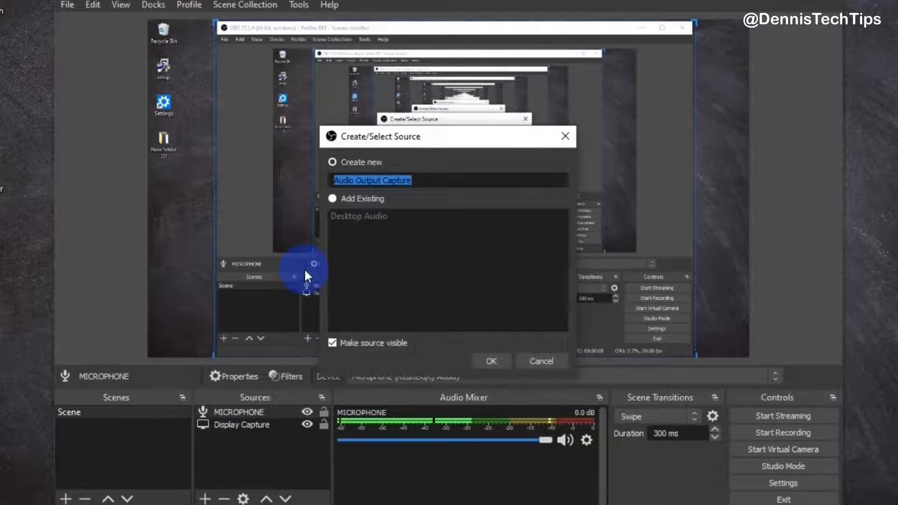
{"action": "type", "text": "SYSTEM SOUND"}
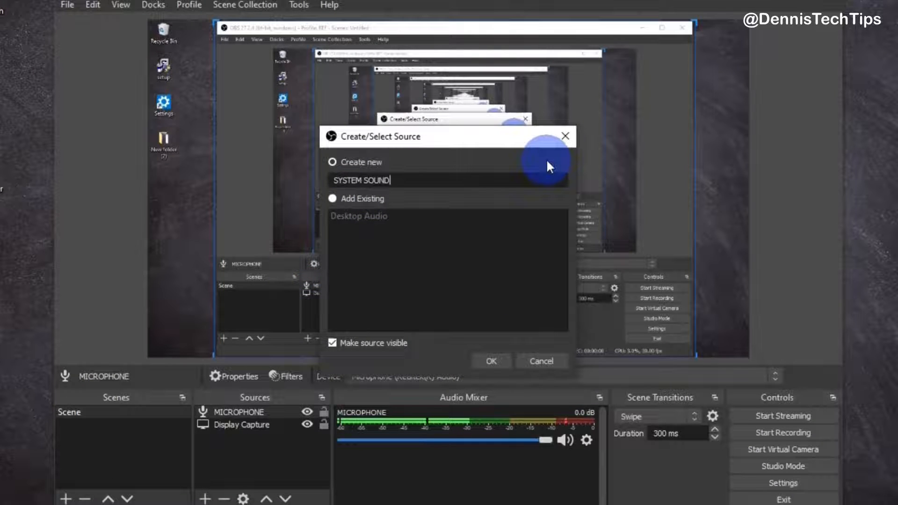
{"action": "left_click", "coordinate": [491, 361]}
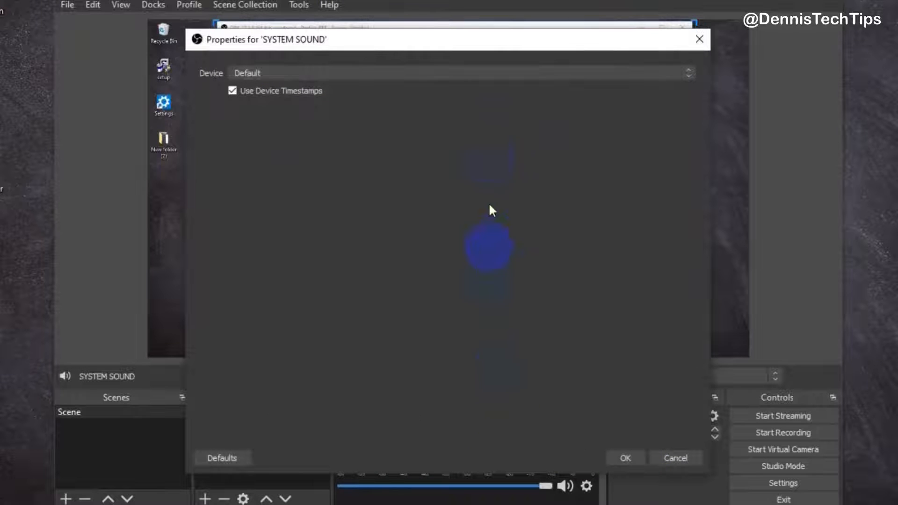
{"action": "left_click", "coordinate": [492, 68]}
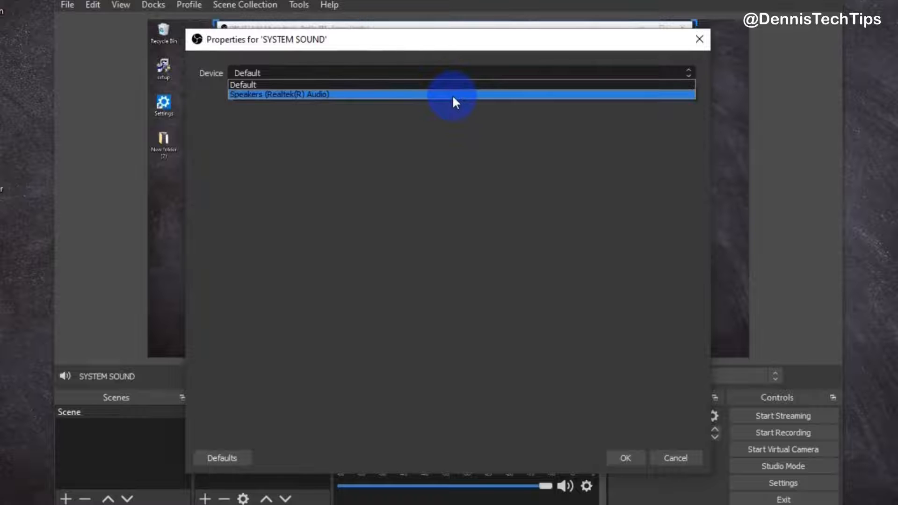
{"action": "left_click", "coordinate": [453, 94]}
{"action": "left_click", "coordinate": [628, 460]}
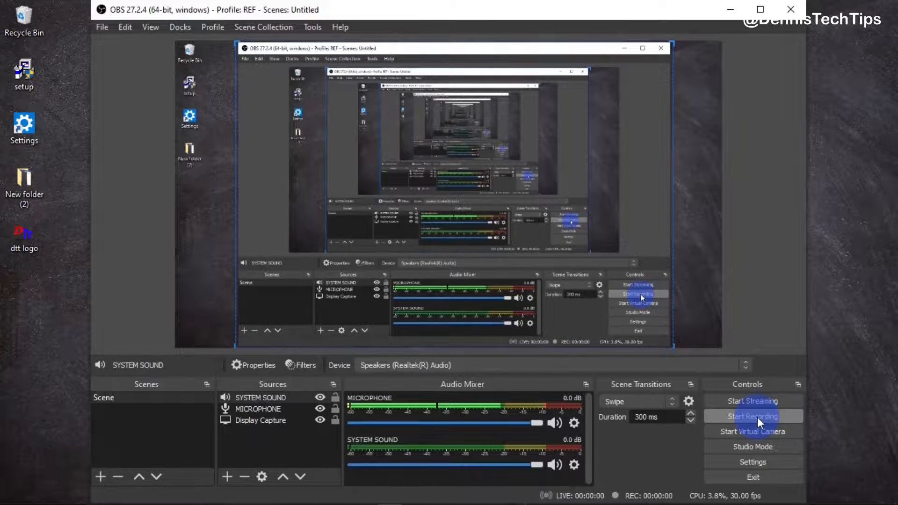
Record a short test clip, pausing it once before stopping the recording
{"action": "left_click", "coordinate": [757, 417]}
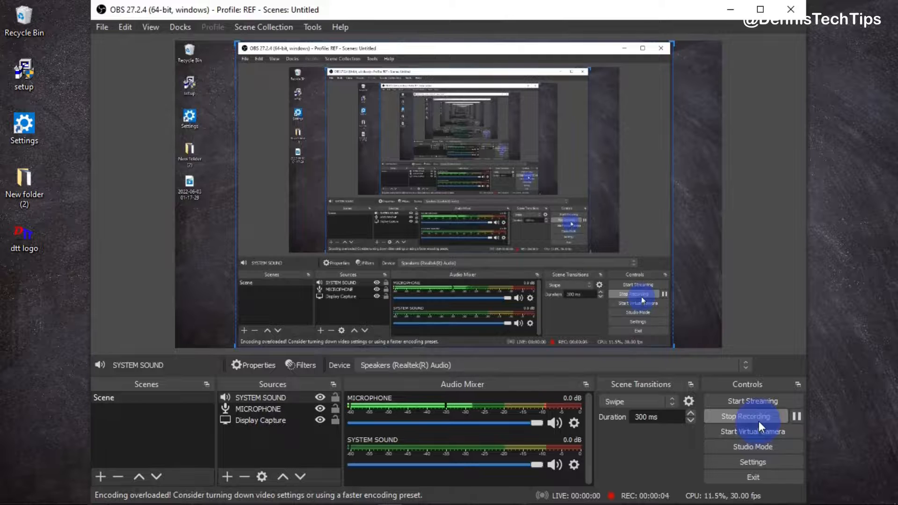
{"action": "left_click", "coordinate": [795, 416]}
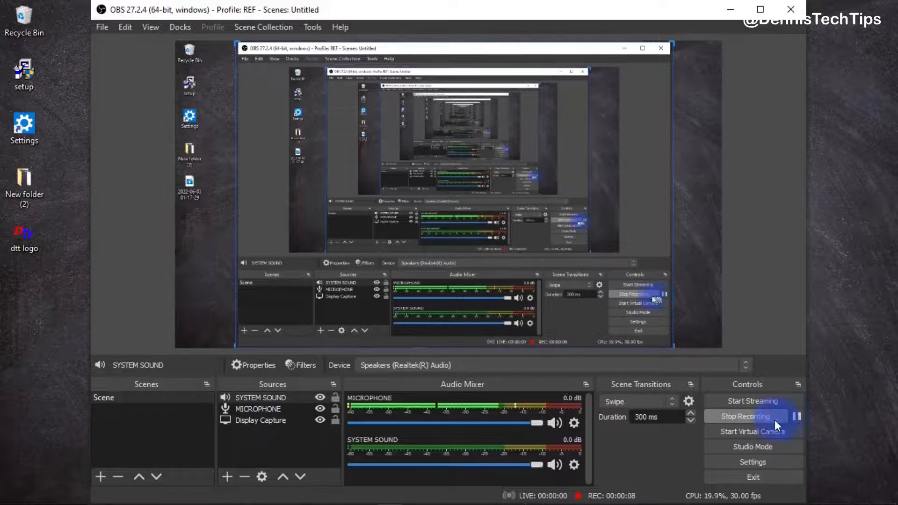
{"action": "left_click", "coordinate": [748, 418]}
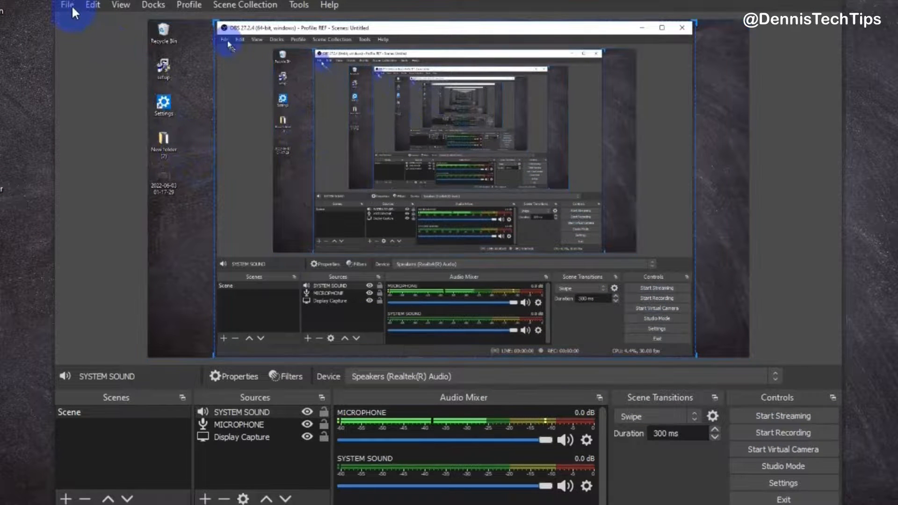
Open the recordings folder and select the new MKV recording
{"action": "left_click", "coordinate": [71, 4]}
{"action": "left_click", "coordinate": [77, 24]}
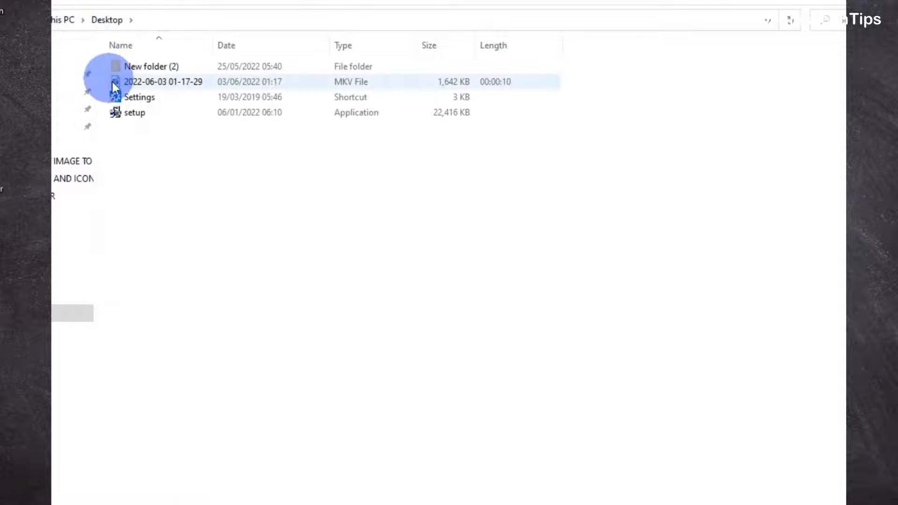
{"action": "left_click", "coordinate": [189, 82]}
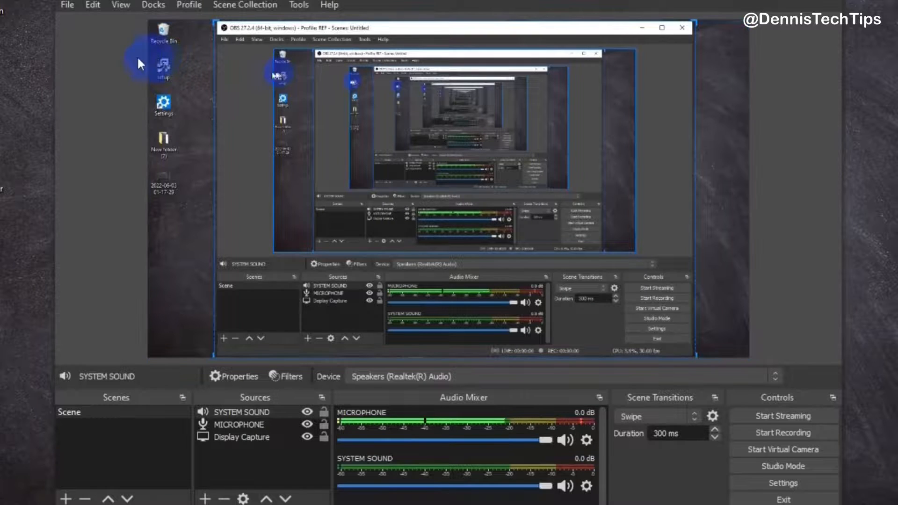
{"action": "left_click", "coordinate": [67, 5]}
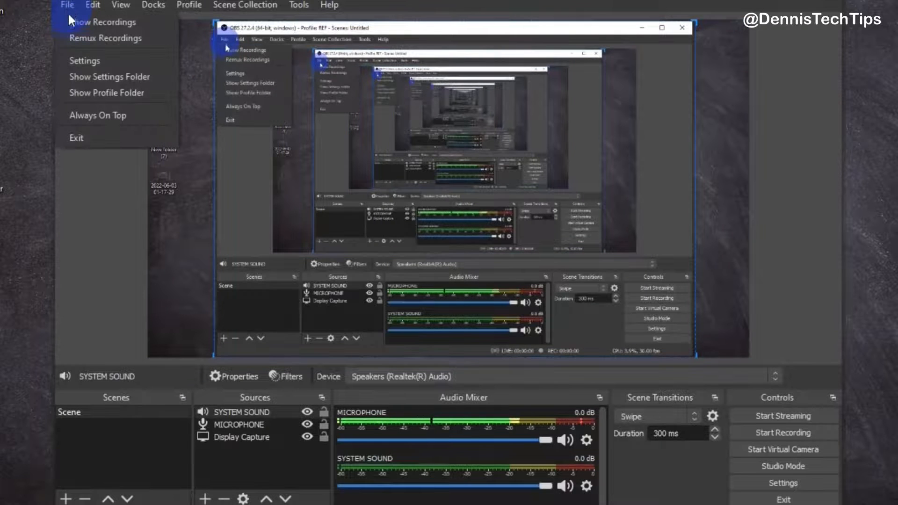
{"action": "left_click", "coordinate": [99, 36]}
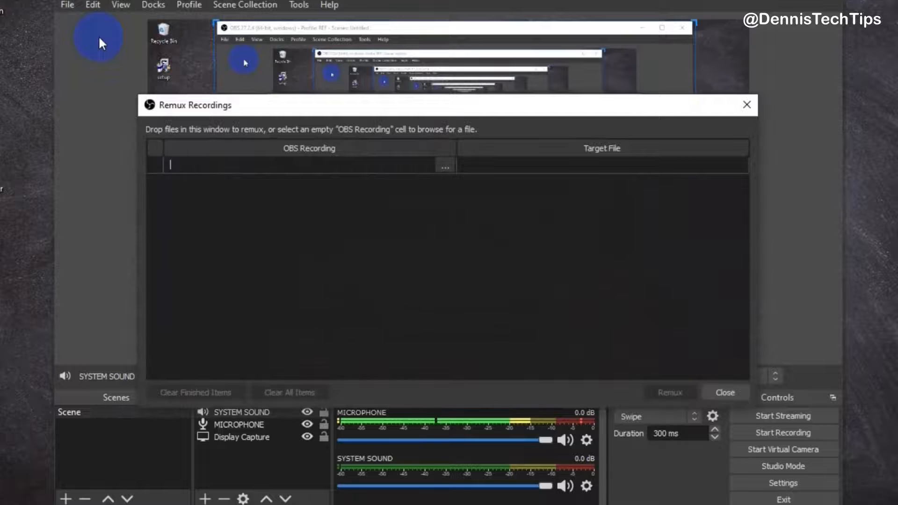
{"action": "left_click", "coordinate": [451, 162]}
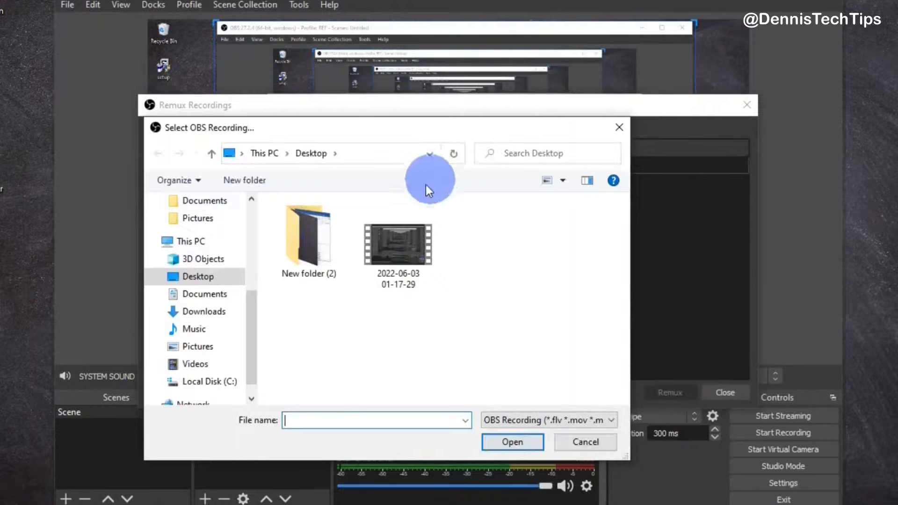
{"action": "left_click", "coordinate": [396, 245]}
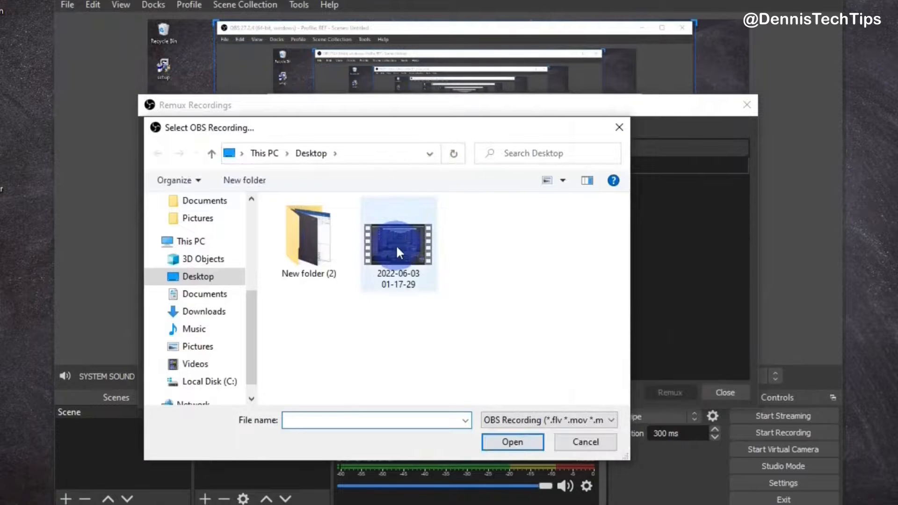
{"action": "left_click", "coordinate": [521, 450]}
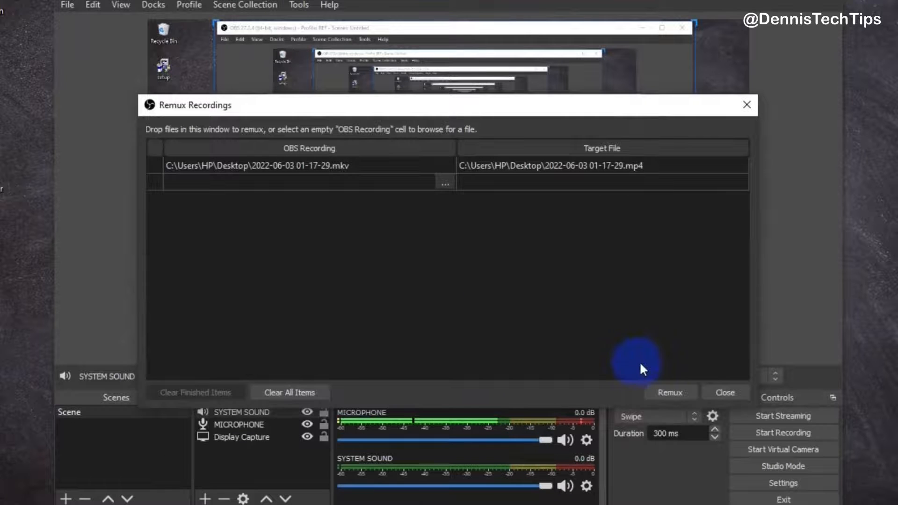
{"action": "left_click", "coordinate": [675, 393]}
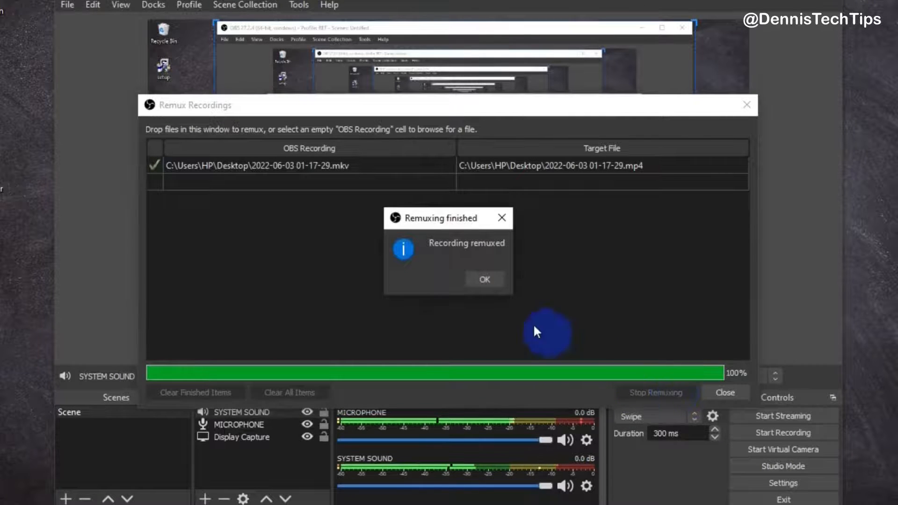
{"action": "left_click", "coordinate": [489, 280]}
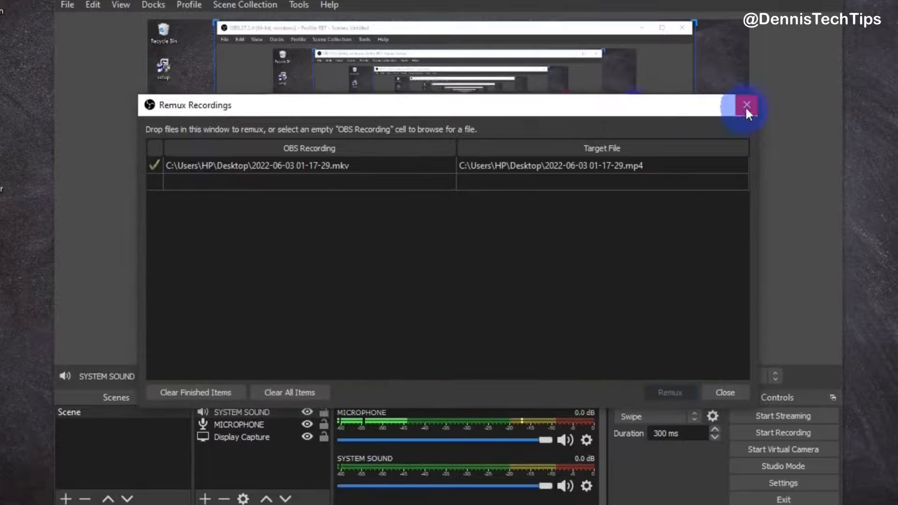
{"action": "left_click", "coordinate": [747, 106]}
Open the recordings folder to check the remuxed MP4 file, then close it
{"action": "left_click", "coordinate": [67, 5]}
{"action": "left_click", "coordinate": [73, 19]}
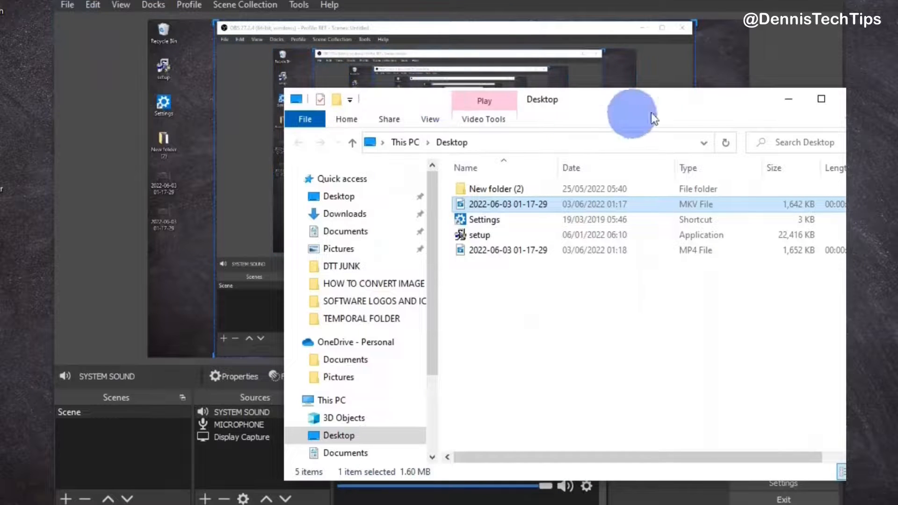
{"action": "left_click_drag", "start_coordinate": [632, 96], "coordinate": [493, 69]}
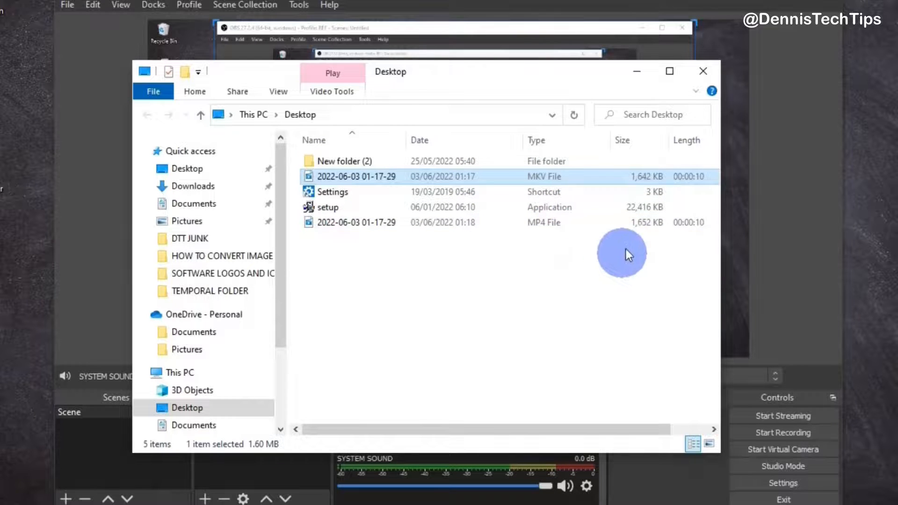
{"action": "left_click", "coordinate": [702, 72]}
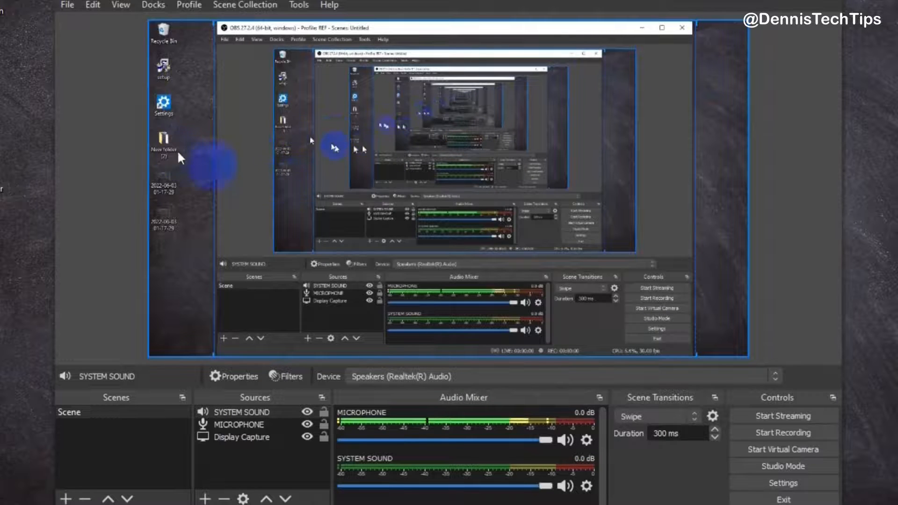
Open the Output settings and review the available recording format options
{"action": "left_click", "coordinate": [76, 5]}
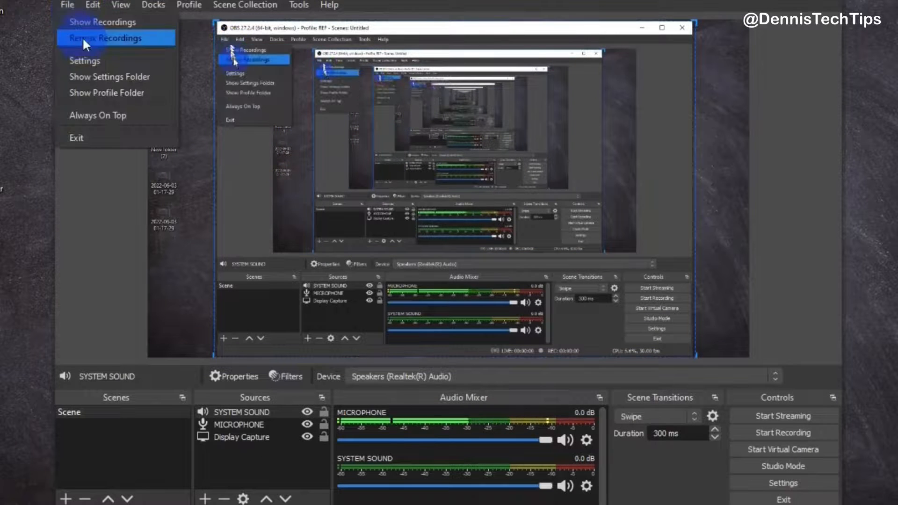
{"action": "left_click", "coordinate": [85, 58]}
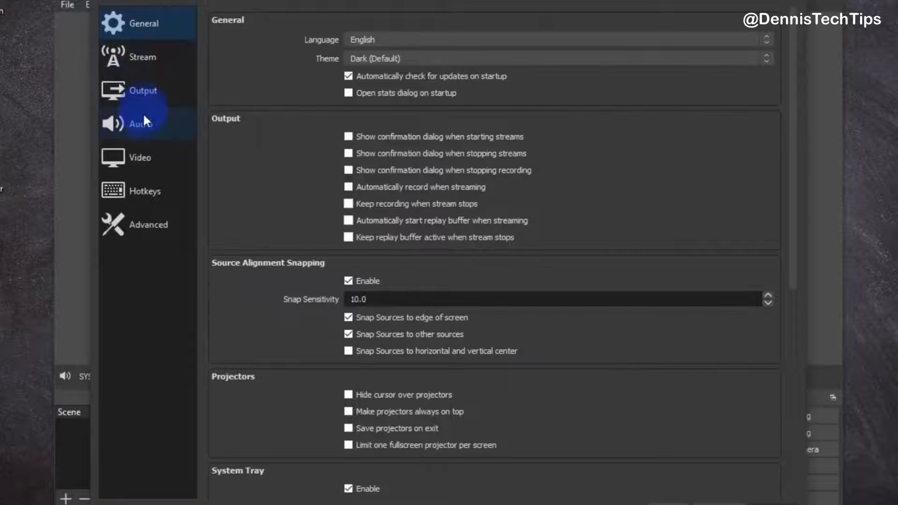
{"action": "left_click", "coordinate": [149, 97]}
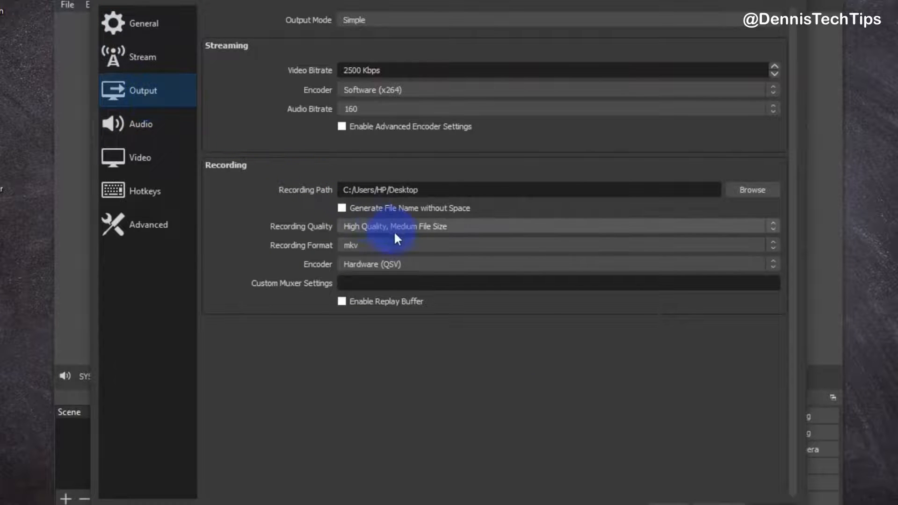
{"action": "left_click", "coordinate": [409, 245]}
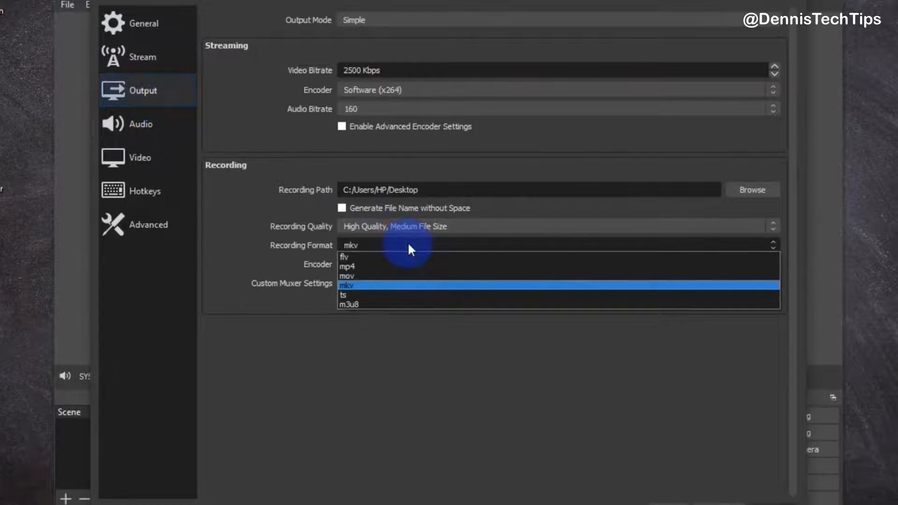
{"action": "left_click", "coordinate": [414, 285]}
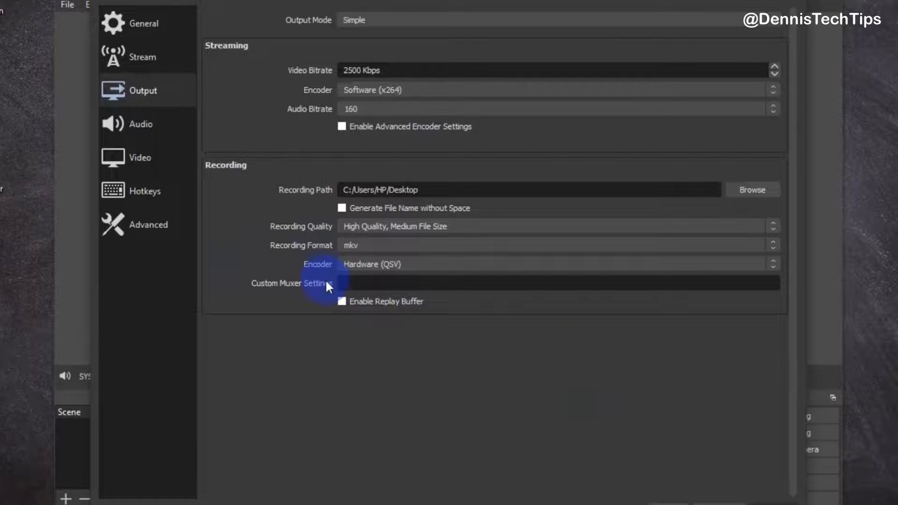
Set both the Start Recording and Stop Recording hotkeys to Shift + S and save the settings
{"action": "left_click", "coordinate": [143, 200]}
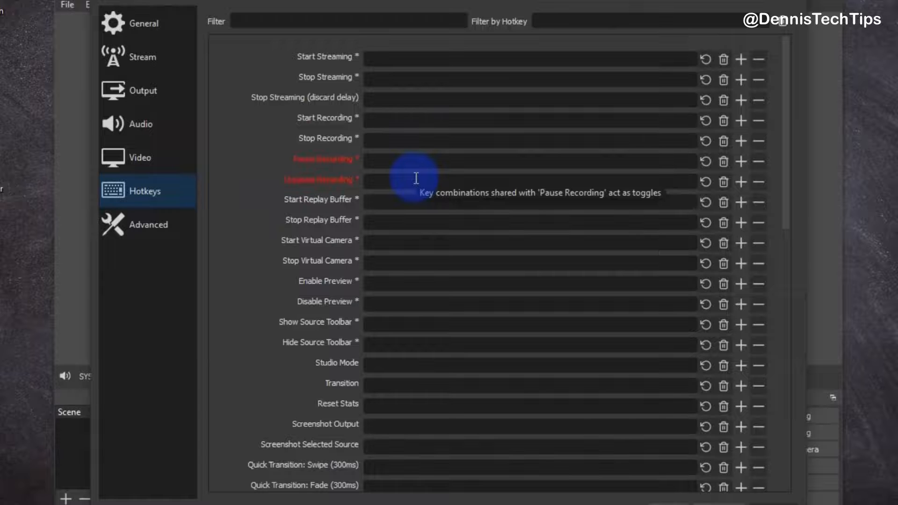
{"action": "left_click_drag", "start_coordinate": [783, 117], "coordinate": [768, 86]}
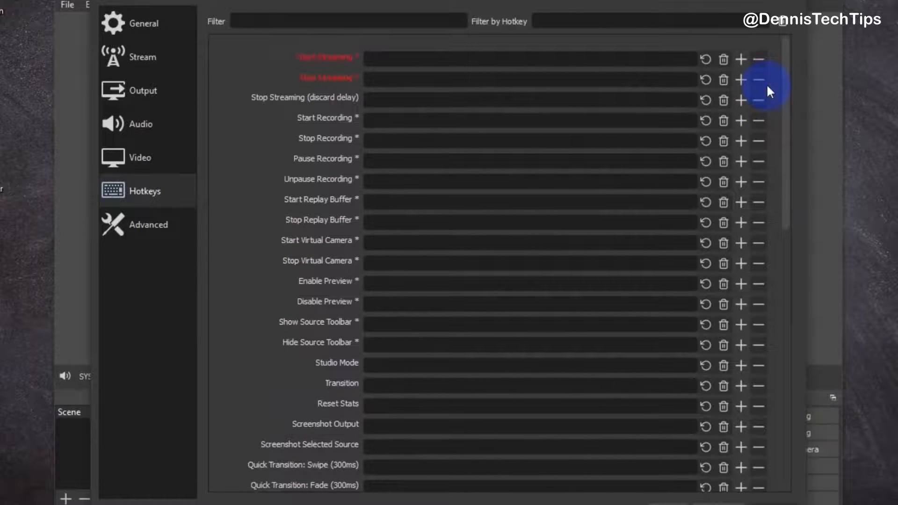
{"action": "left_click", "coordinate": [378, 121]}
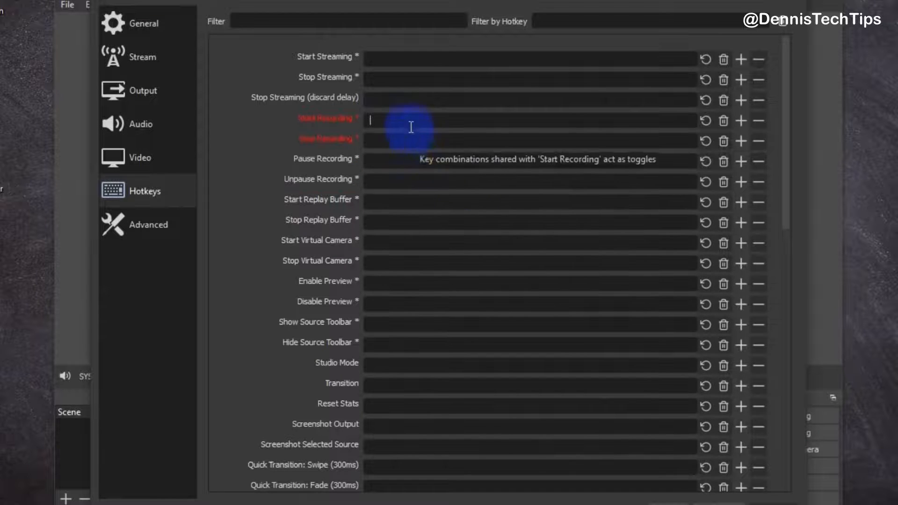
{"action": "key", "text": "shift"}
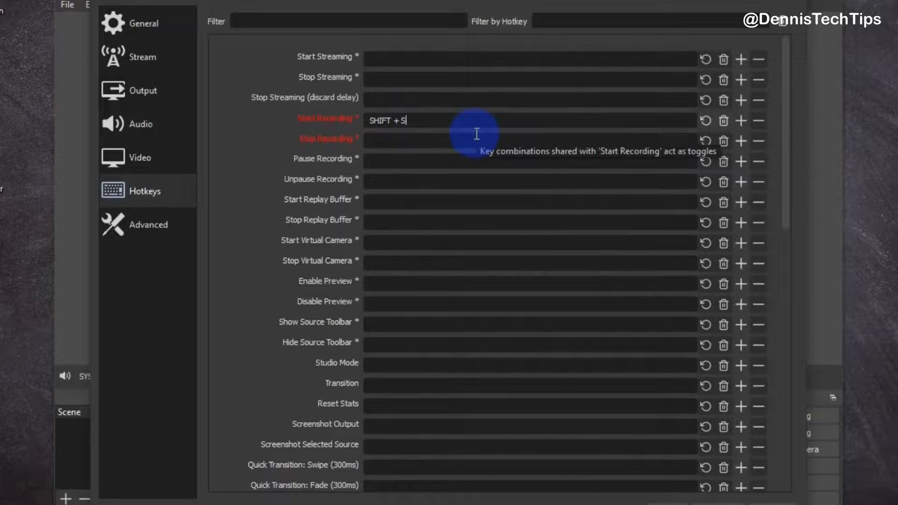
{"action": "left_click", "coordinate": [407, 139]}
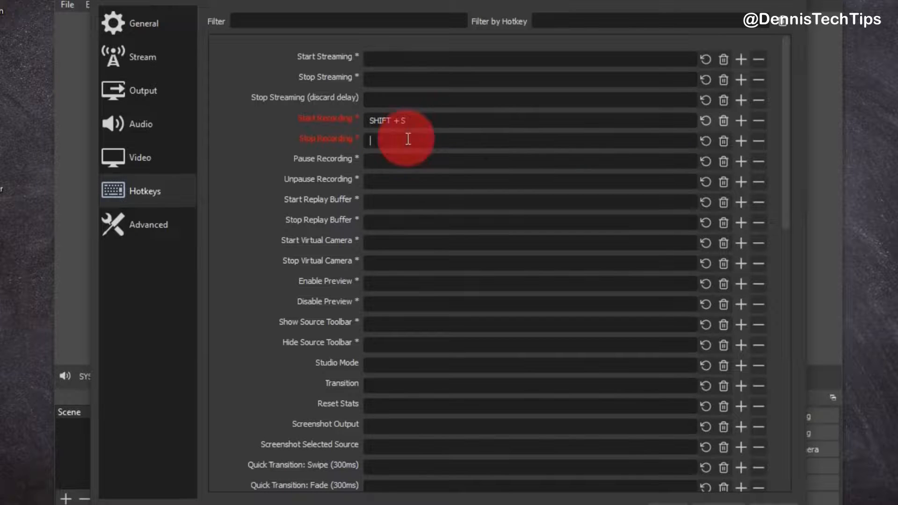
{"action": "key", "text": "shift"}
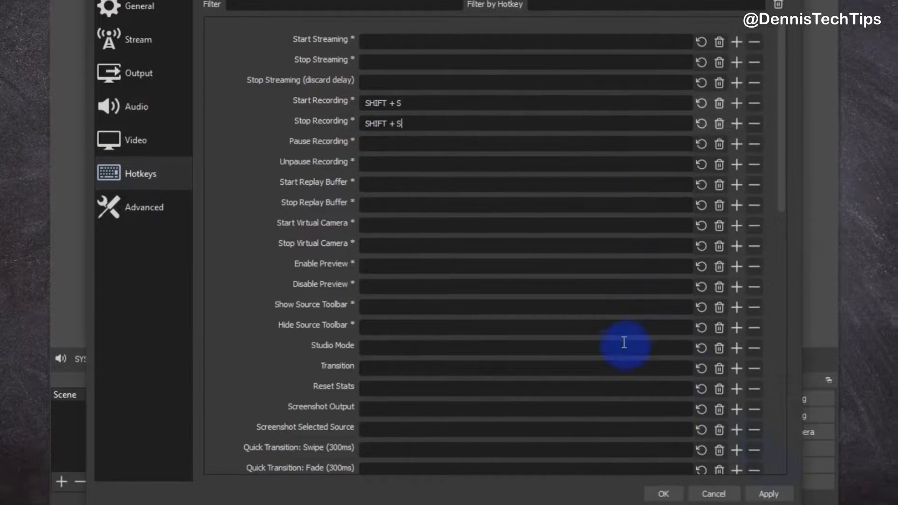
{"action": "left_click", "coordinate": [773, 495]}
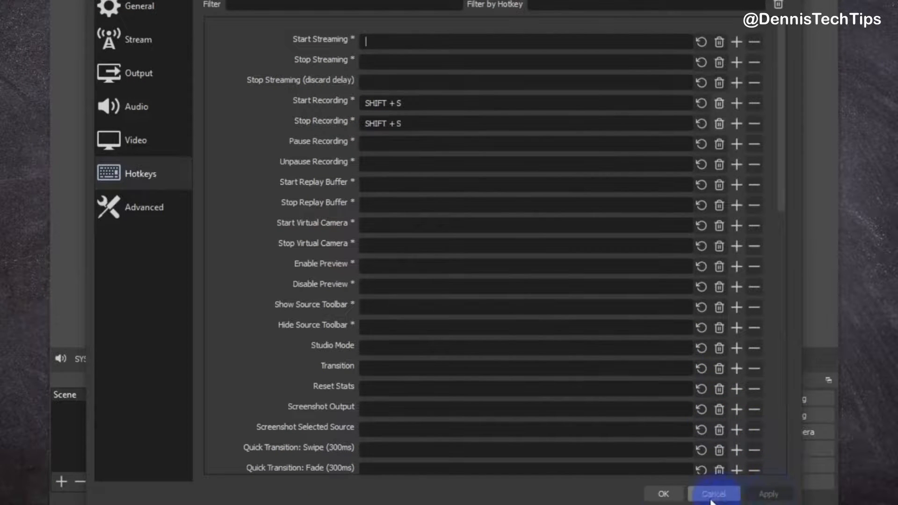
{"action": "left_click", "coordinate": [665, 495]}
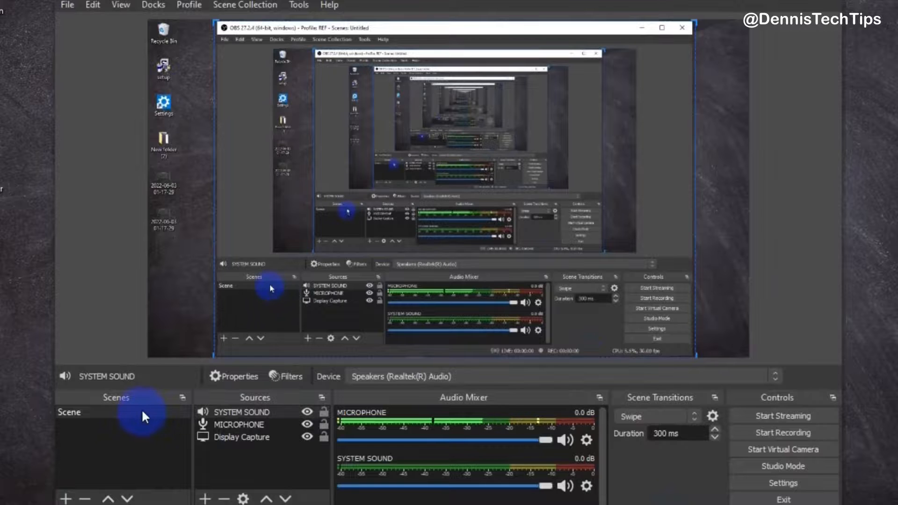
Try cropping the display capture source from its top-left corner in the preview
{"action": "left_click", "coordinate": [392, 238]}
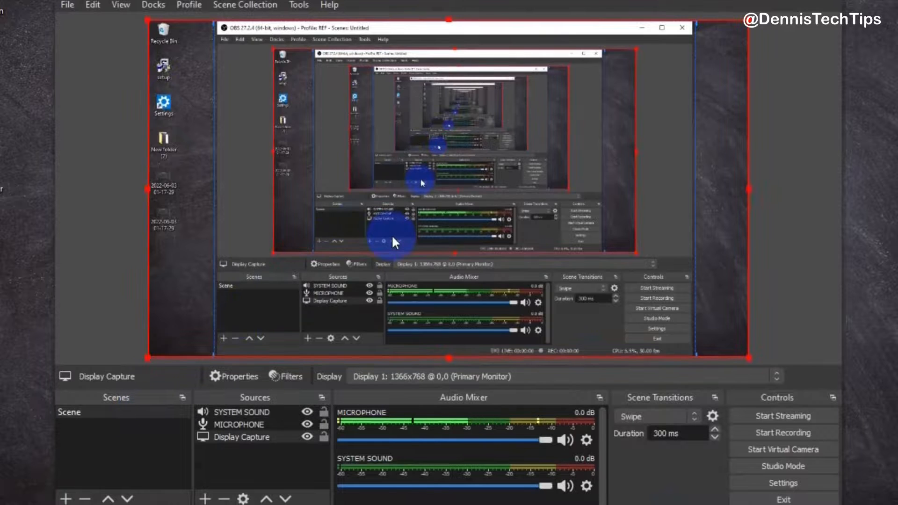
{"action": "mouse_move", "coordinate": [392, 234]}
{"action": "left_mouse_down"}
{"action": "mouse_move", "coordinate": [427, 235]}
{"action": "mouse_move", "coordinate": [575, 277]}
{"action": "mouse_move", "coordinate": [379, 235]}
{"action": "left_mouse_up"}
{"action": "mouse_move", "coordinate": [149, 21]}
{"action": "left_mouse_down"}
{"action": "mouse_move", "coordinate": [274, 114]}
{"action": "mouse_move", "coordinate": [125, 30]}
{"action": "mouse_move", "coordinate": [145, 31]}
{"action": "left_mouse_up"}
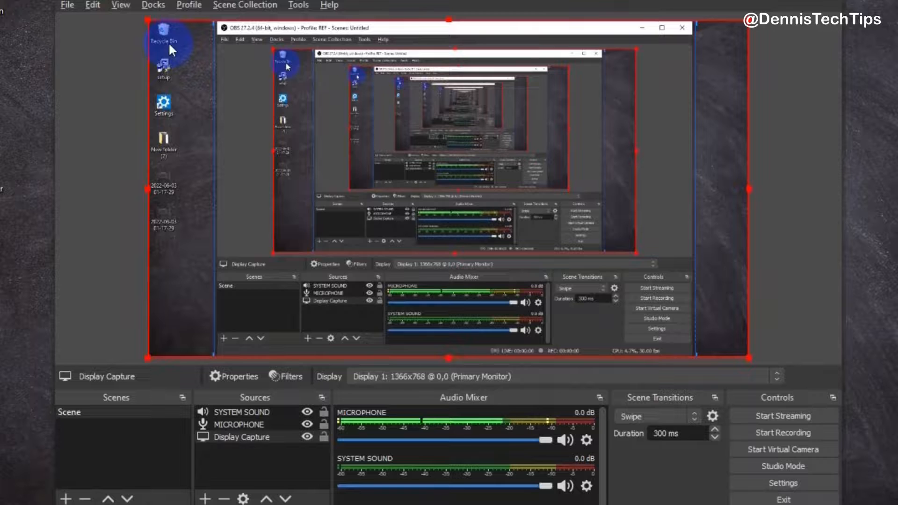
{"action": "key", "text": "alt"}
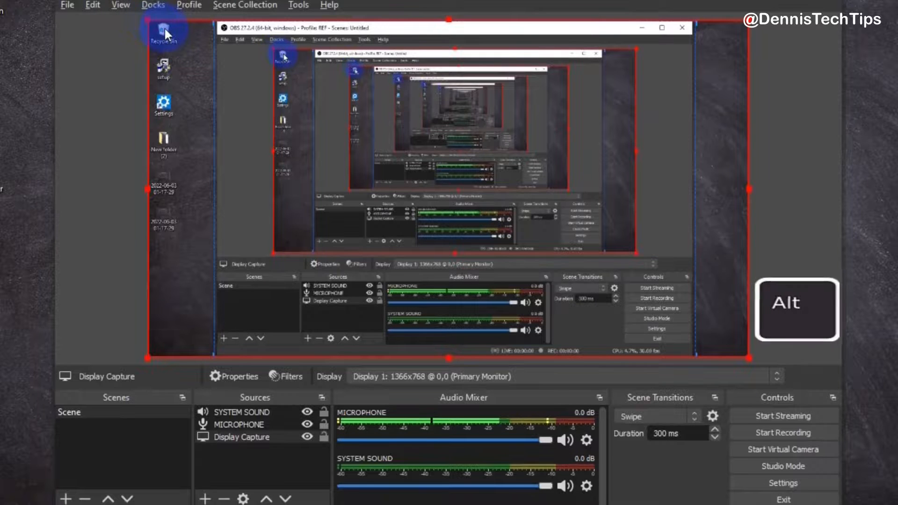
{"action": "left_click_drag", "start_coordinate": [148, 18], "coordinate": [280, 76]}
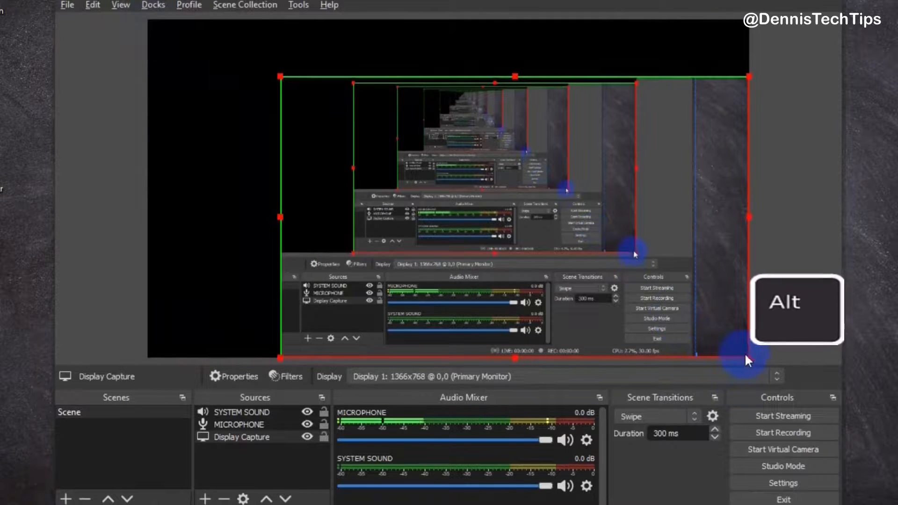
{"action": "mouse_move", "coordinate": [748, 359]}
{"action": "left_mouse_down"}
{"action": "mouse_move", "coordinate": [625, 305]}
{"action": "mouse_move", "coordinate": [622, 277]}
{"action": "mouse_move", "coordinate": [727, 359]}
{"action": "mouse_move", "coordinate": [752, 360]}
{"action": "left_mouse_up"}
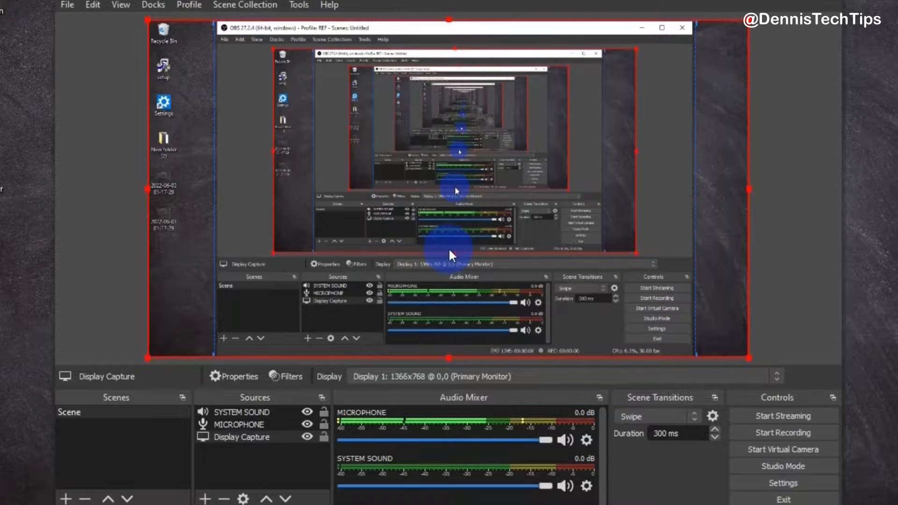
Add dtt logo.png from the Desktop as an image source and shrink it into the canvas's top-right corner
{"action": "left_click", "coordinate": [204, 500]}
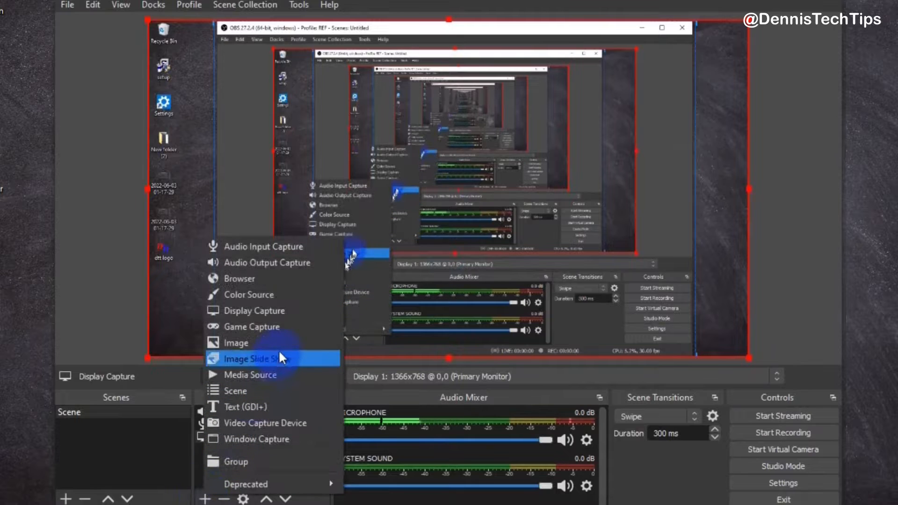
{"action": "left_click", "coordinate": [291, 346]}
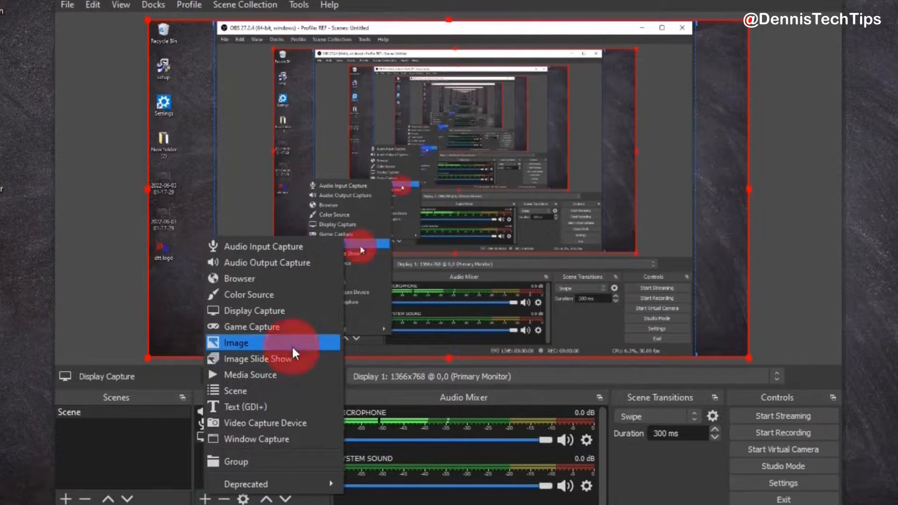
{"action": "left_click", "coordinate": [541, 361]}
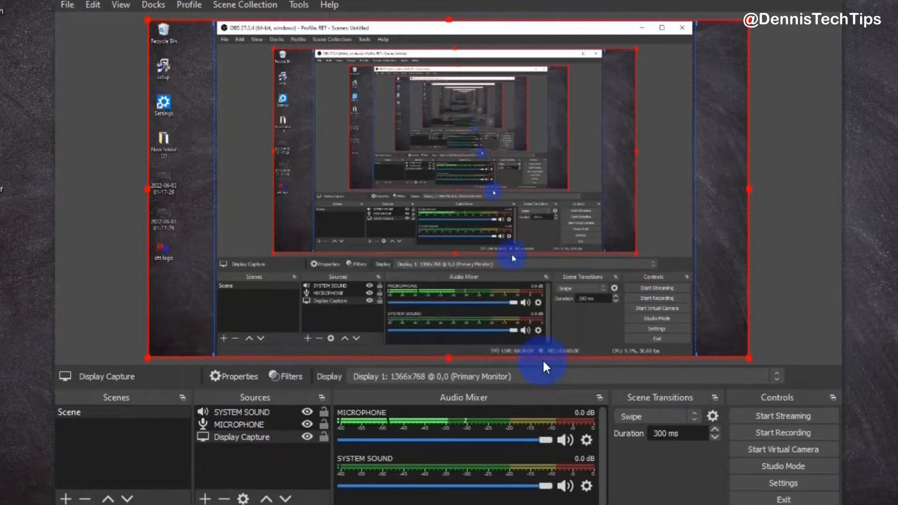
{"action": "right_click", "coordinate": [165, 253]}
{"action": "left_click_drag", "start_coordinate": [165, 255], "coordinate": [390, 128]}
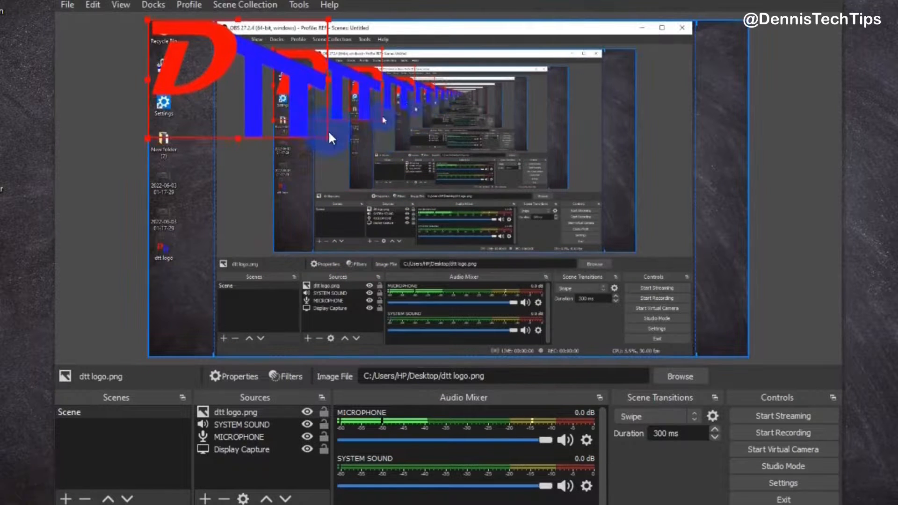
{"action": "left_click_drag", "start_coordinate": [328, 138], "coordinate": [702, 48]}
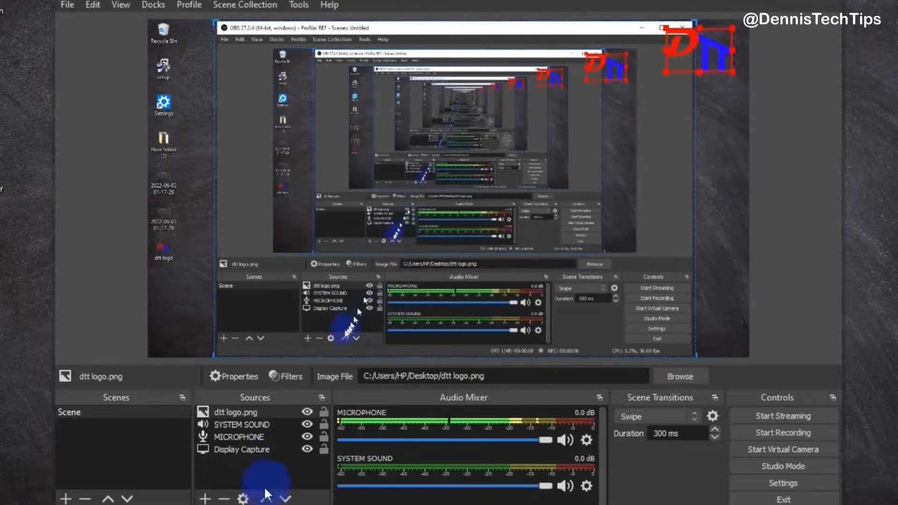
Add a Video Capture Device source named WEBCAM using the Iriun Webcam device
{"action": "left_click", "coordinate": [205, 499]}
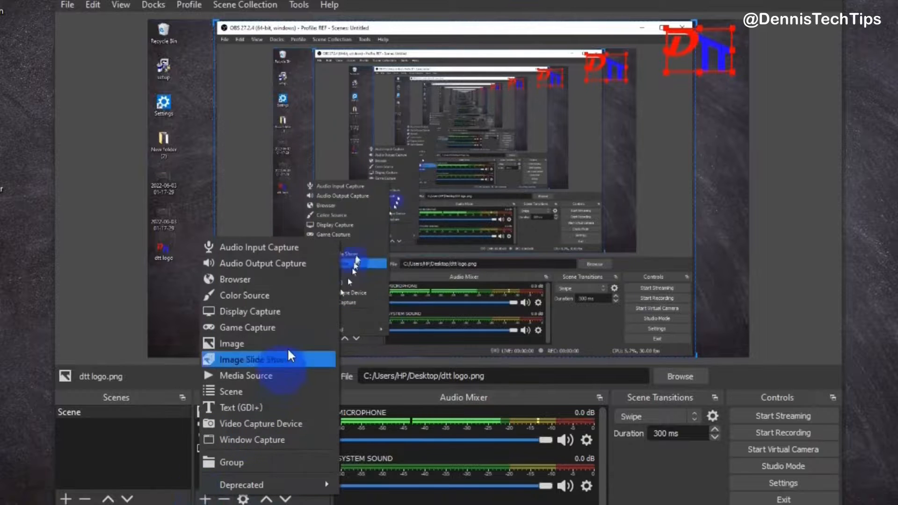
{"action": "left_click", "coordinate": [293, 423]}
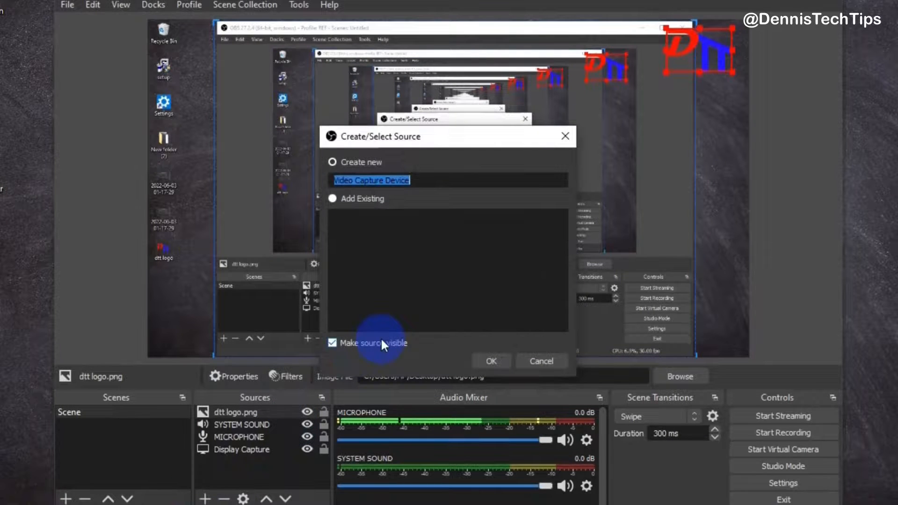
{"action": "type", "text": "WEBCAM"}
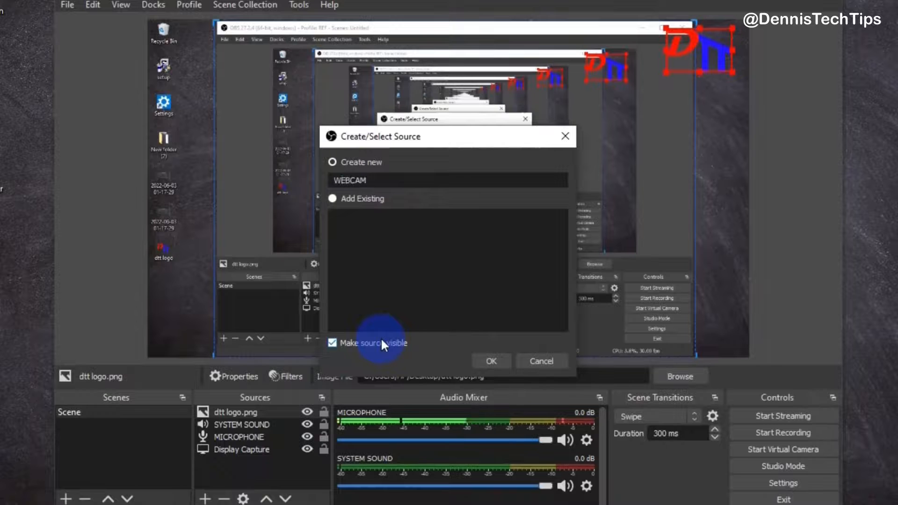
{"action": "left_click", "coordinate": [496, 361]}
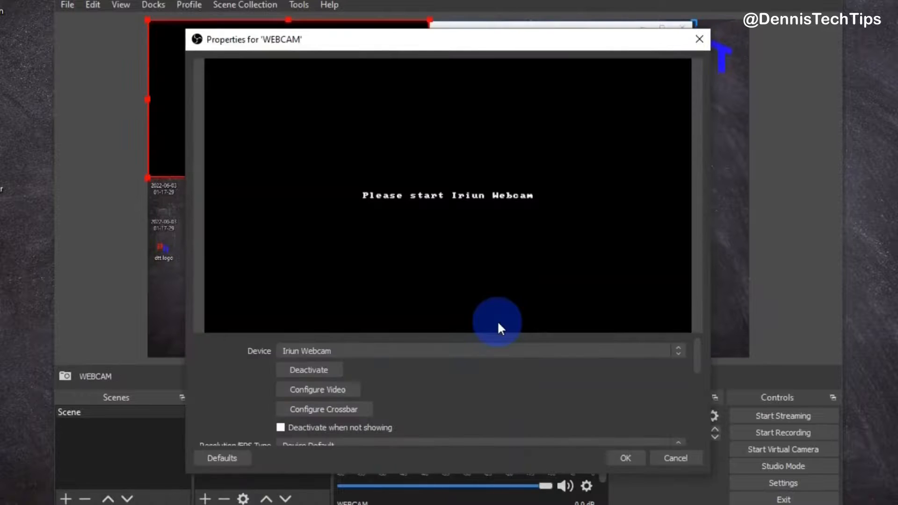
{"action": "left_click", "coordinate": [466, 351]}
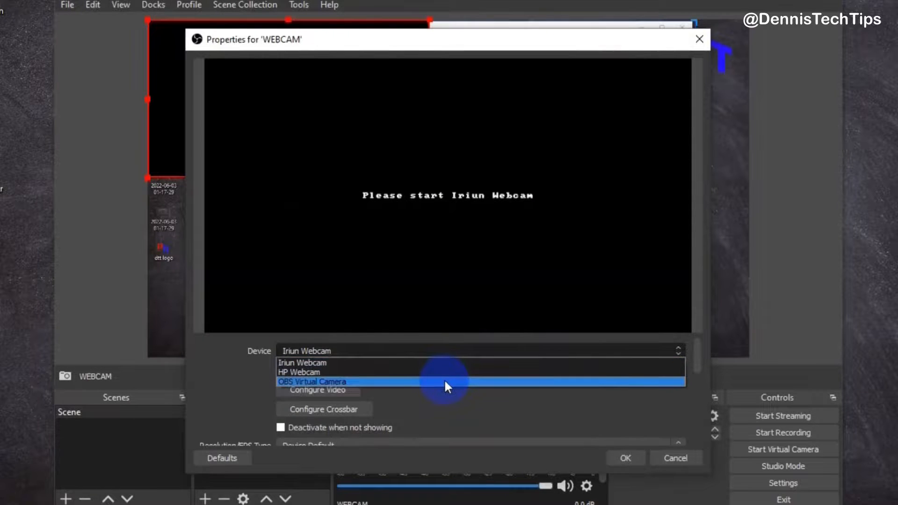
{"action": "left_click", "coordinate": [452, 361]}
{"action": "left_click", "coordinate": [638, 458]}
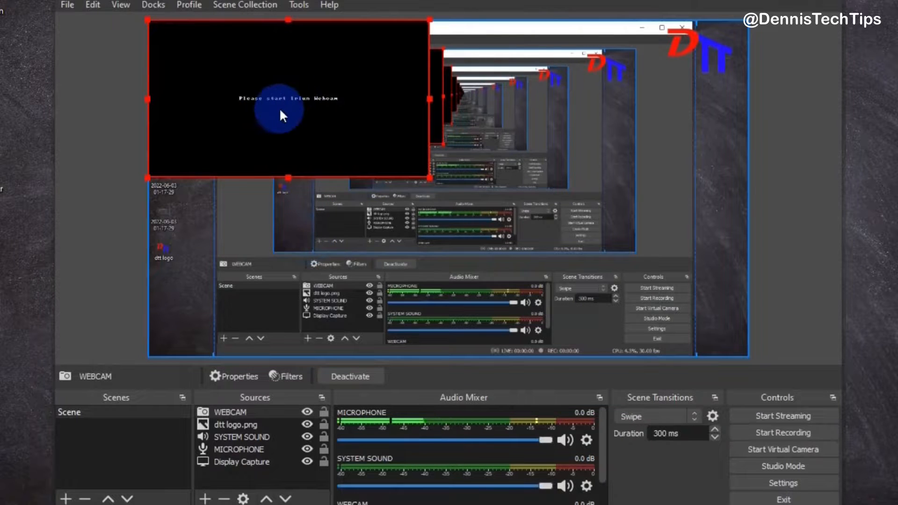
Shrink the webcam source and move it into the bottom-right corner of the canvas
{"action": "left_click_drag", "start_coordinate": [429, 176], "coordinate": [255, 94]}
{"action": "left_click_drag", "start_coordinate": [211, 66], "coordinate": [654, 317]}
{"action": "left_click_drag", "start_coordinate": [596, 267], "coordinate": [624, 282]}
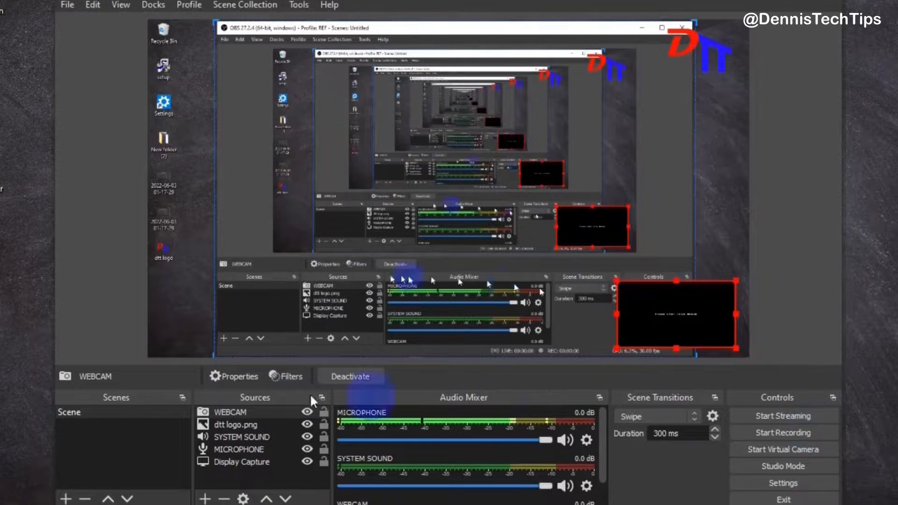
Duplicate the scene as Scene 2
{"action": "left_click", "coordinate": [135, 408]}
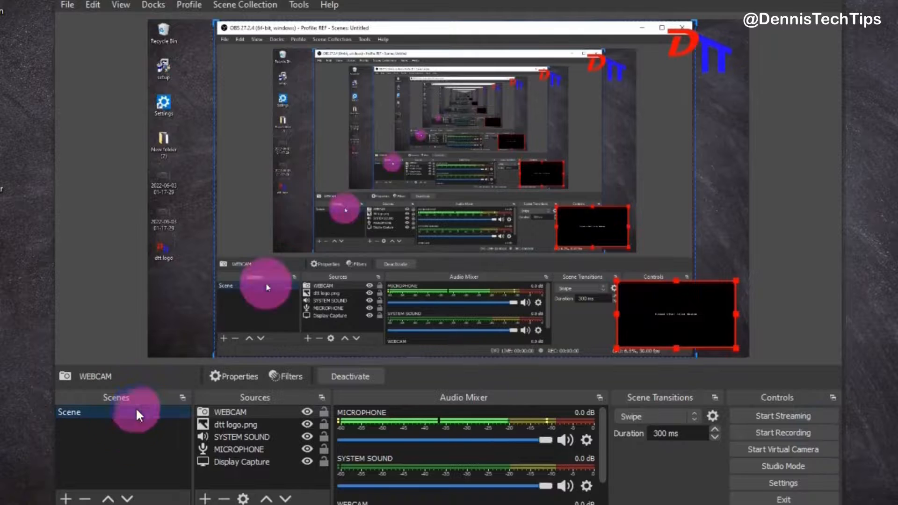
{"action": "right_click", "coordinate": [135, 408]}
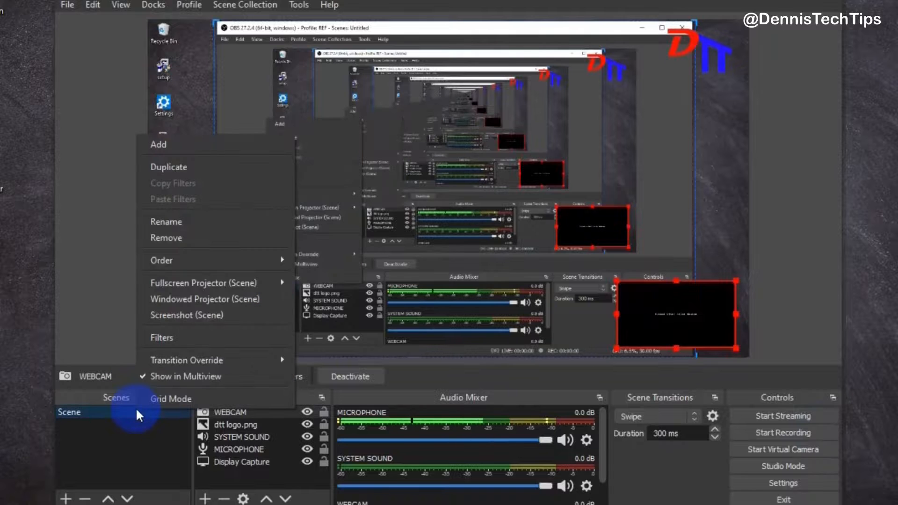
{"action": "left_click", "coordinate": [207, 170]}
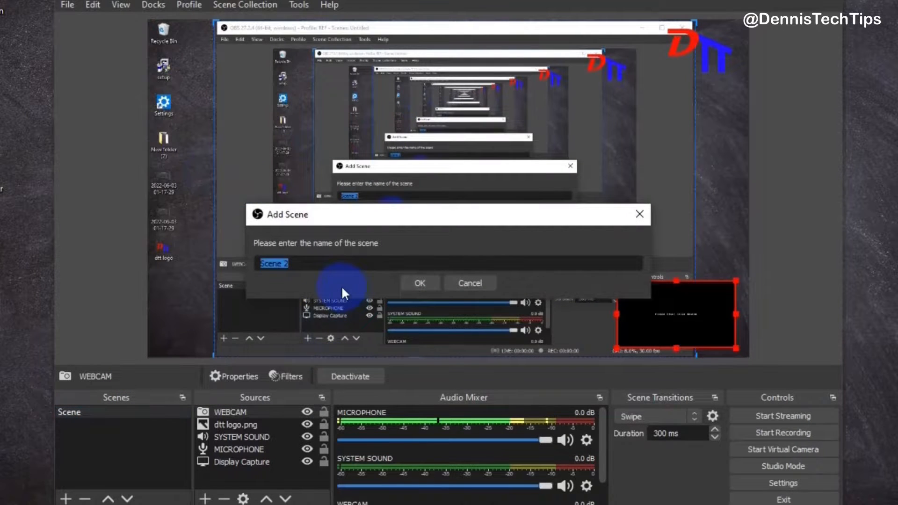
{"action": "key", "text": "Right"}
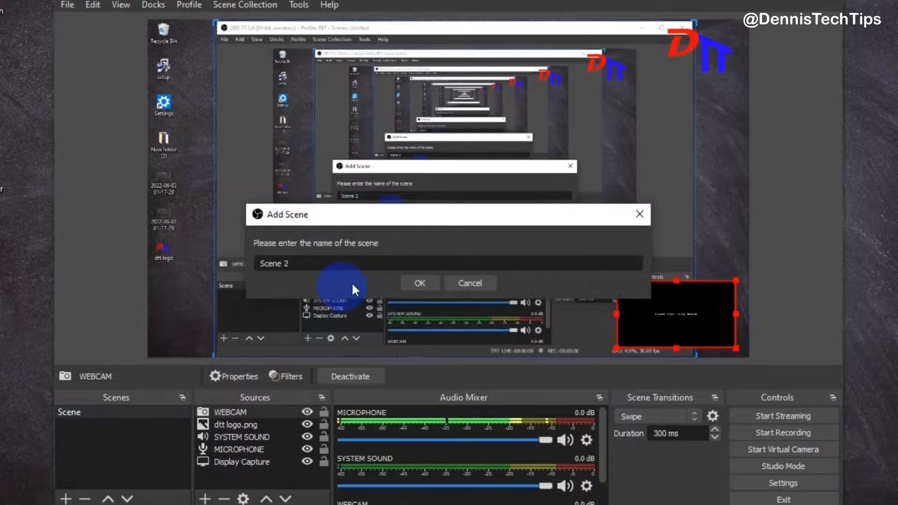
{"action": "left_click", "coordinate": [428, 284]}
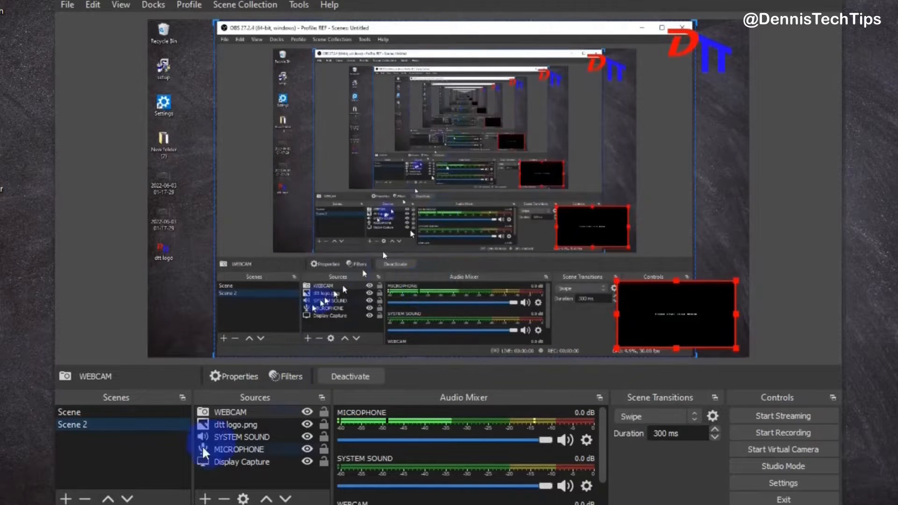
Remove the WEBCAM source from Scene 2
{"action": "left_click", "coordinate": [160, 424]}
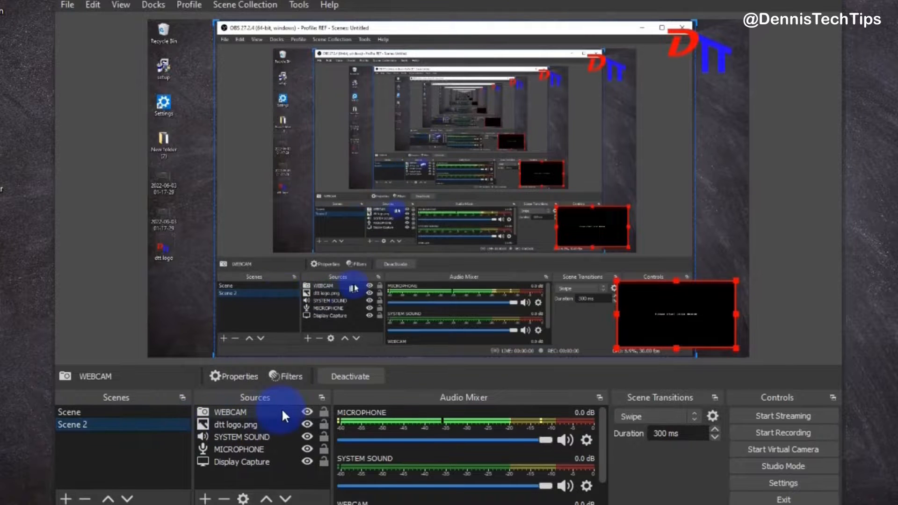
{"action": "left_click", "coordinate": [258, 411]}
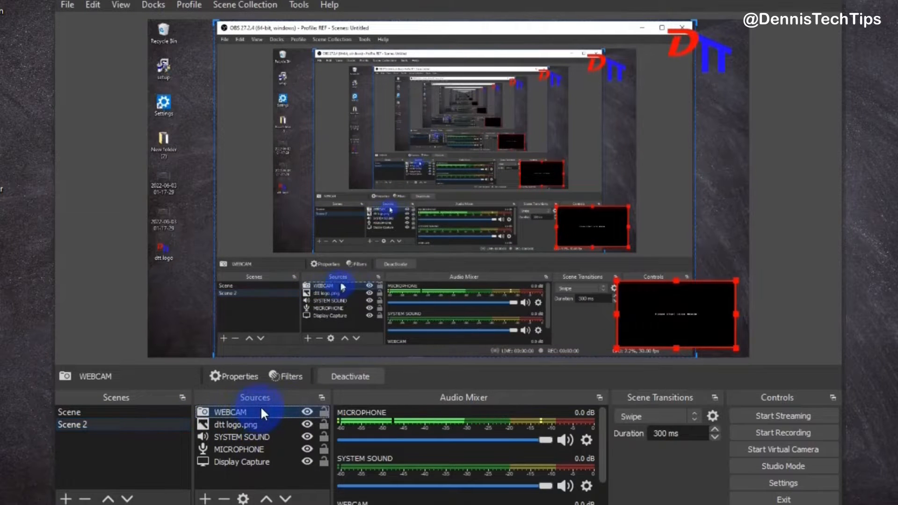
{"action": "right_click", "coordinate": [261, 410]}
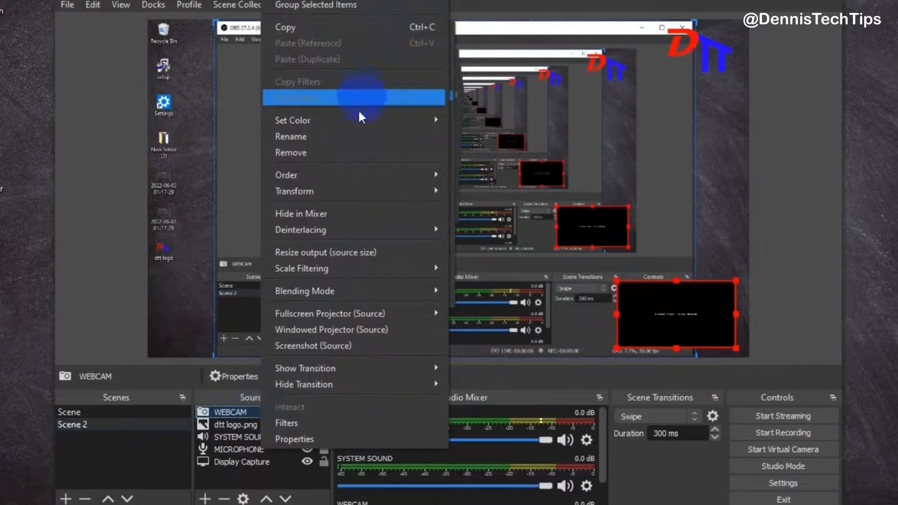
{"action": "left_click", "coordinate": [353, 153]}
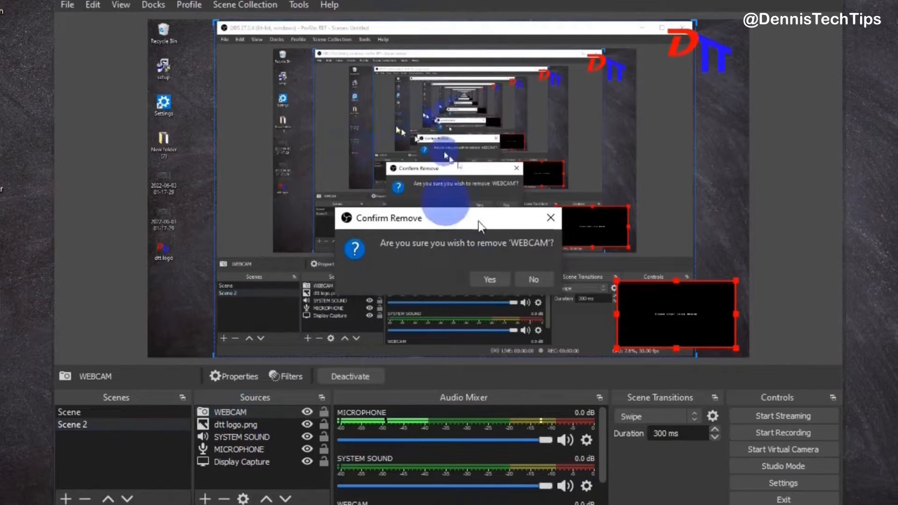
{"action": "left_click", "coordinate": [498, 281]}
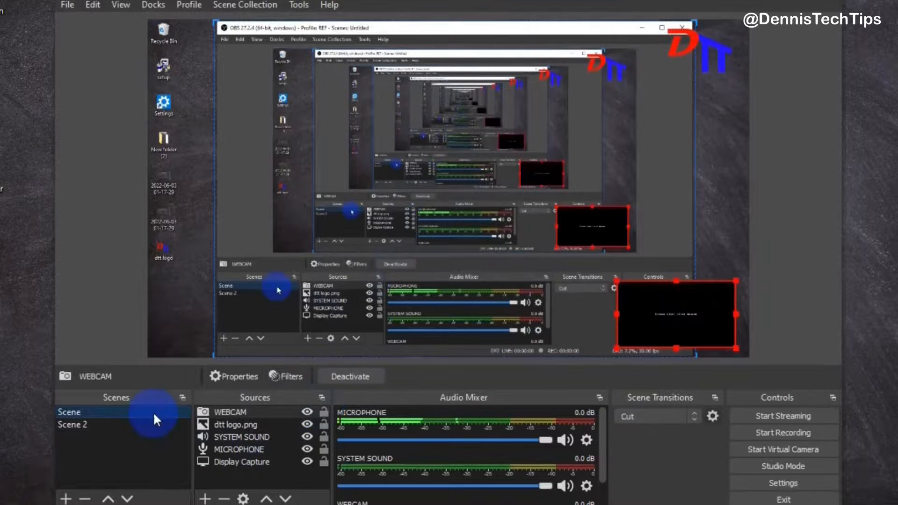
Switch back and forth between Scene and Scene 2 to compare them
{"action": "left_click", "coordinate": [150, 423]}
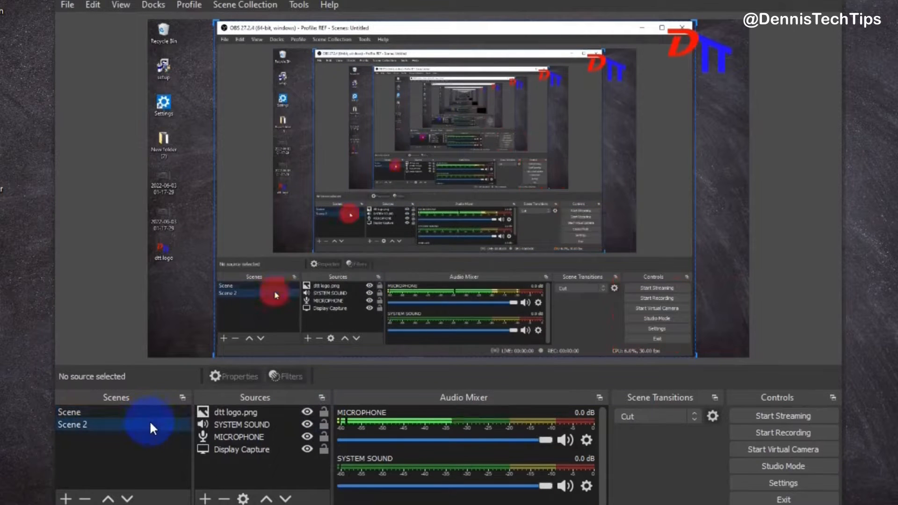
{"action": "left_click", "coordinate": [149, 411]}
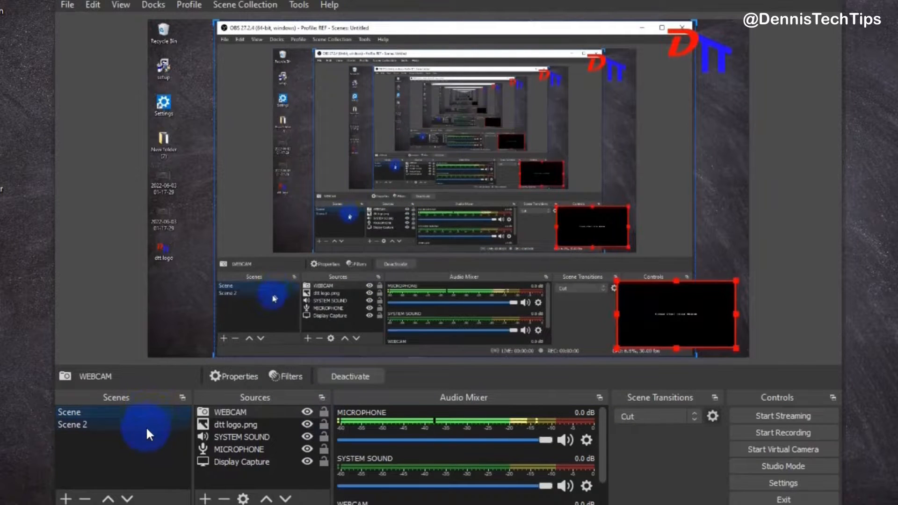
{"action": "left_click", "coordinate": [146, 426]}
{"action": "left_click", "coordinate": [150, 413]}
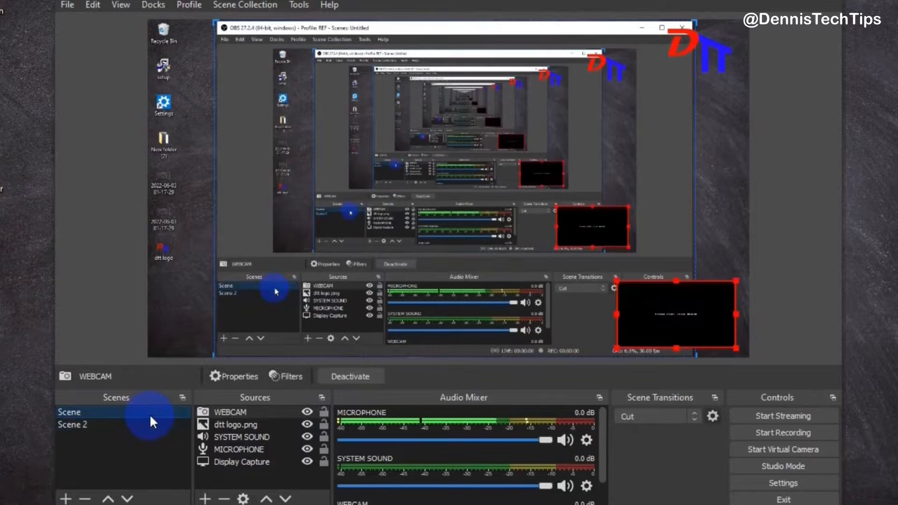
{"action": "left_click", "coordinate": [146, 425]}
{"action": "left_click", "coordinate": [150, 413]}
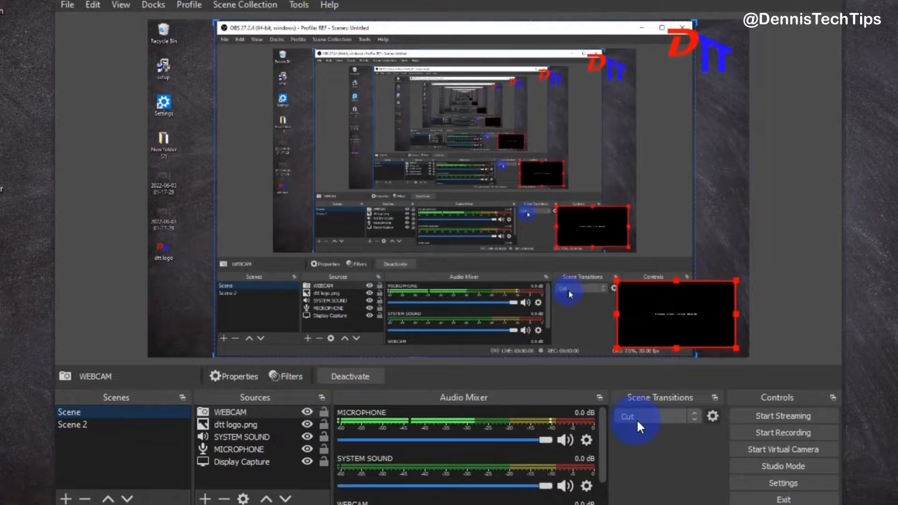
Set the scene transition to Swipe and switch between the two scenes to preview it
{"action": "left_click", "coordinate": [656, 417]}
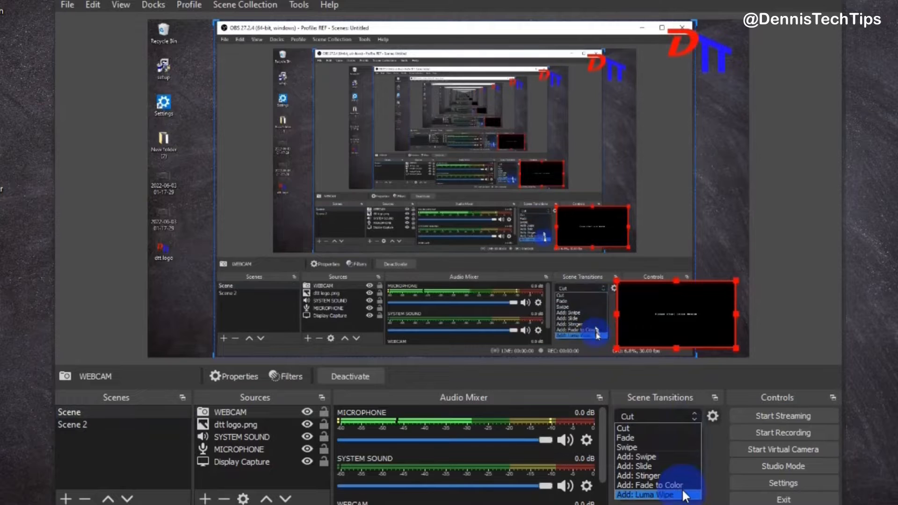
{"action": "left_click", "coordinate": [683, 446]}
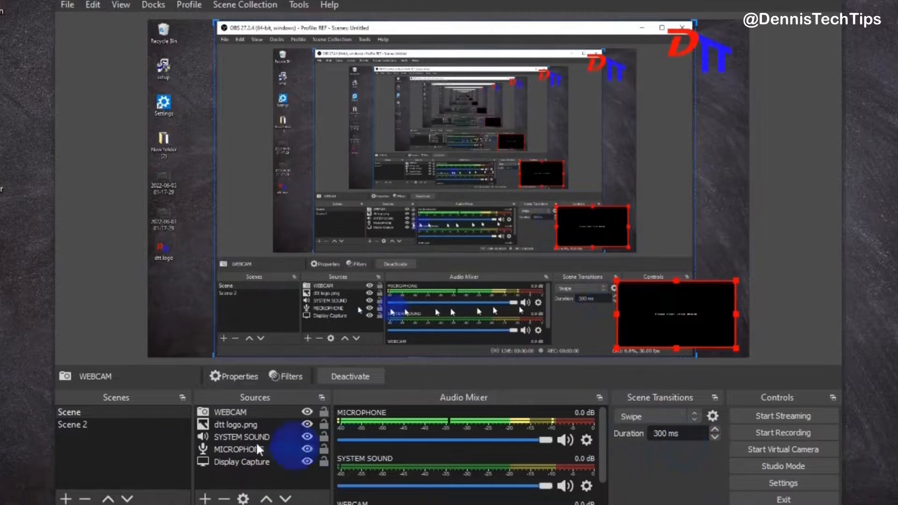
{"action": "left_click", "coordinate": [145, 429]}
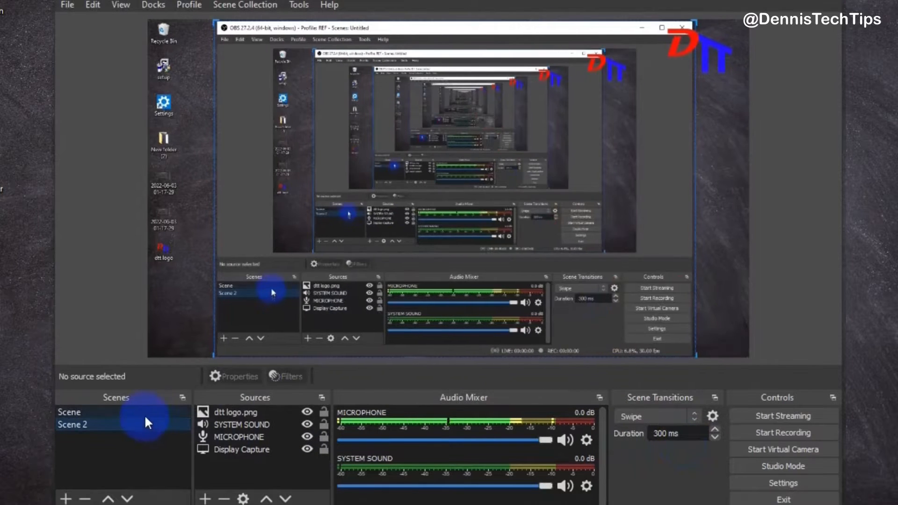
{"action": "left_click", "coordinate": [145, 414]}
{"action": "left_click", "coordinate": [146, 428]}
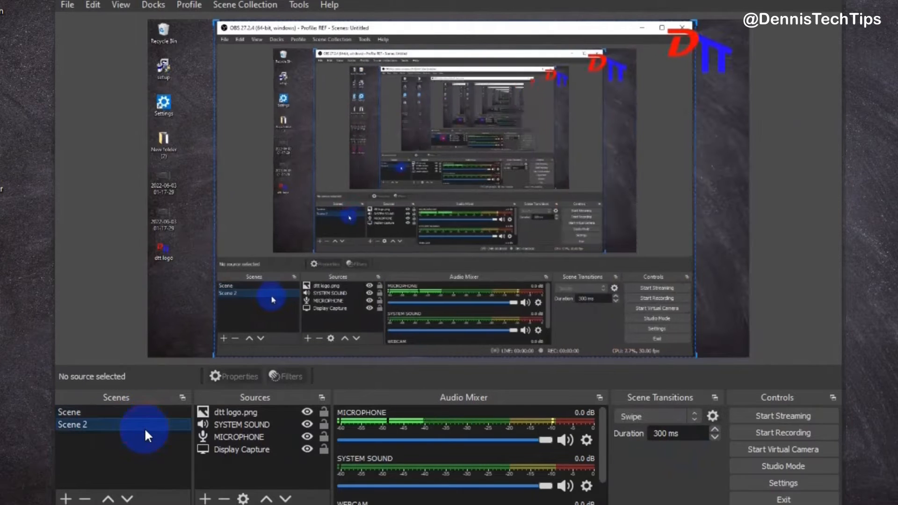
{"action": "left_click", "coordinate": [151, 412]}
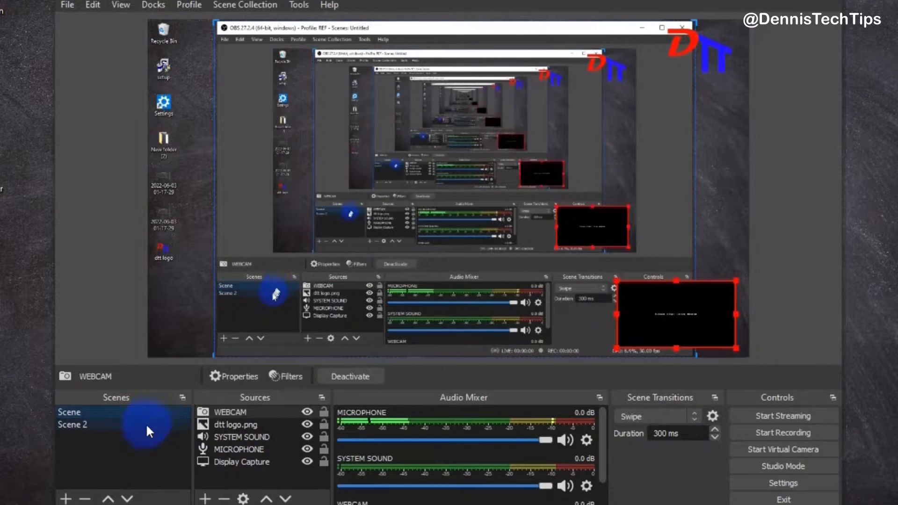
{"action": "left_click", "coordinate": [146, 425]}
Open the hotkey settings and set NUM 1 as the Switch to scene hotkey for Scene
{"action": "left_click", "coordinate": [796, 464]}
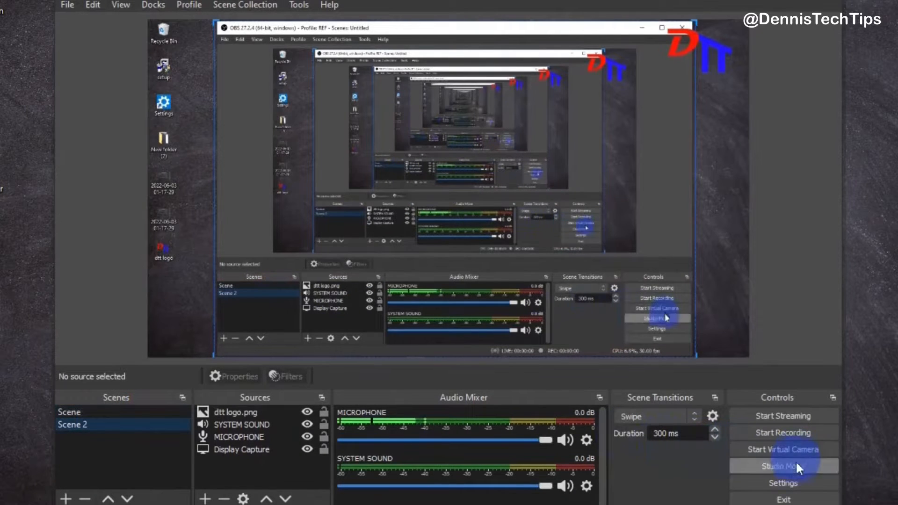
{"action": "left_click", "coordinate": [794, 483]}
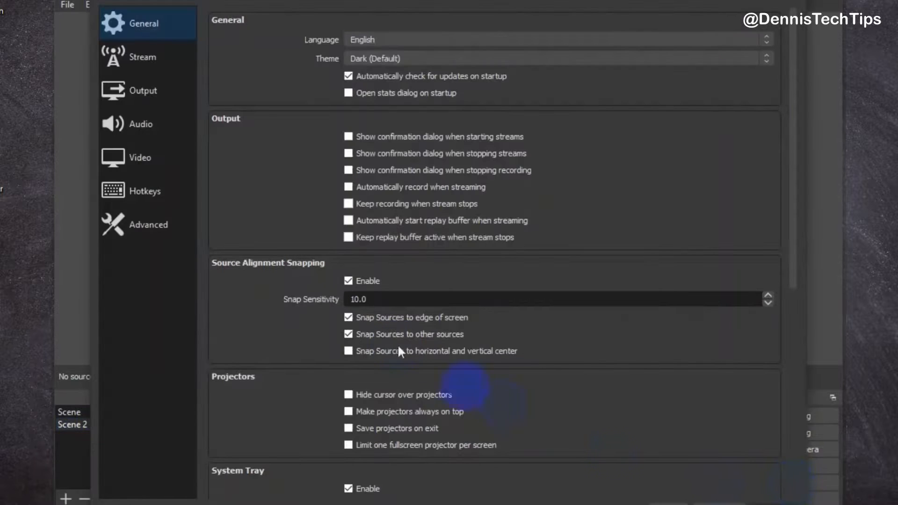
{"action": "left_click", "coordinate": [147, 200]}
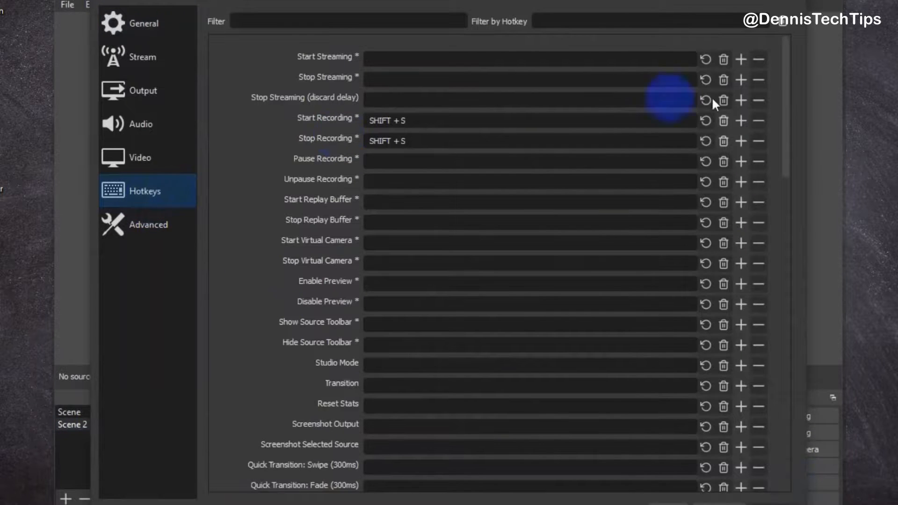
{"action": "left_click_drag", "start_coordinate": [782, 105], "coordinate": [782, 260]}
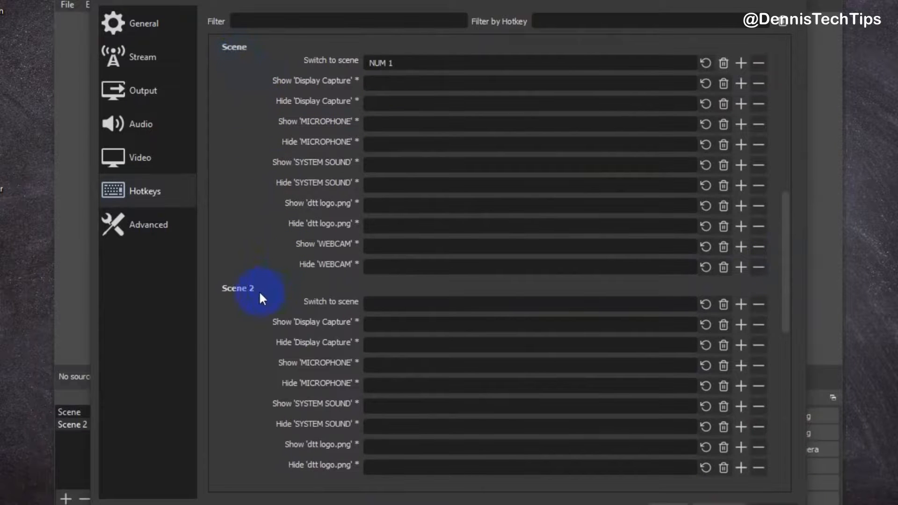
{"action": "left_click", "coordinate": [405, 62]}
{"action": "key", "text": "BackSpace"}
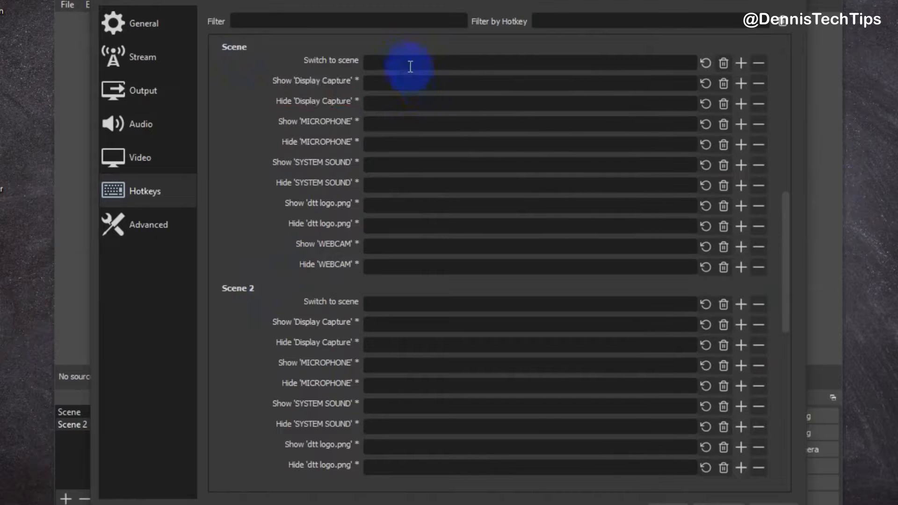
{"action": "key", "text": "KP_1"}
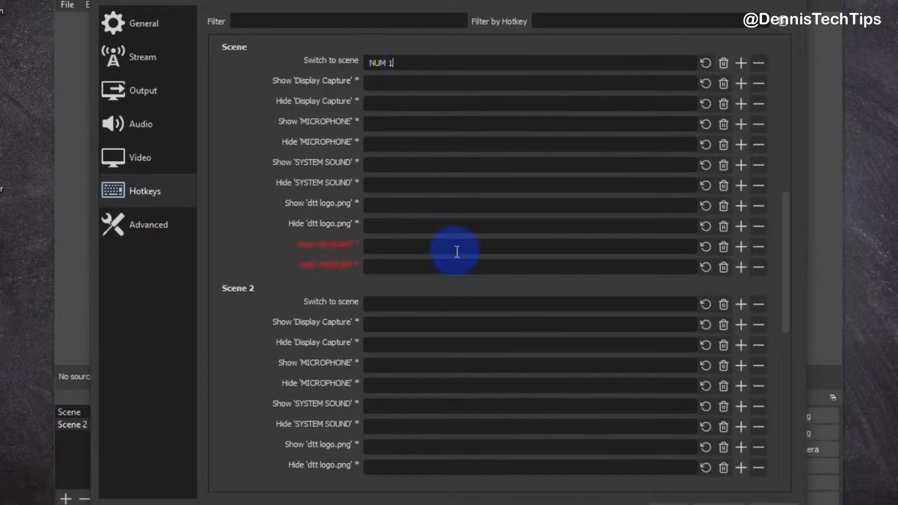
Assign NUM 2 as the Switch to scene hotkey for Scene 2 and save the settings
{"action": "left_click", "coordinate": [440, 304]}
{"action": "key", "text": "KP_2"}
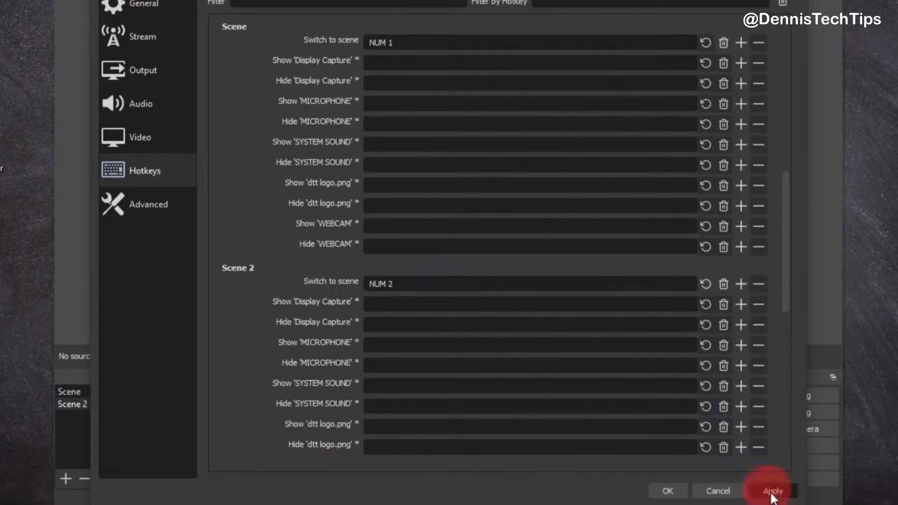
{"action": "left_click", "coordinate": [683, 495]}
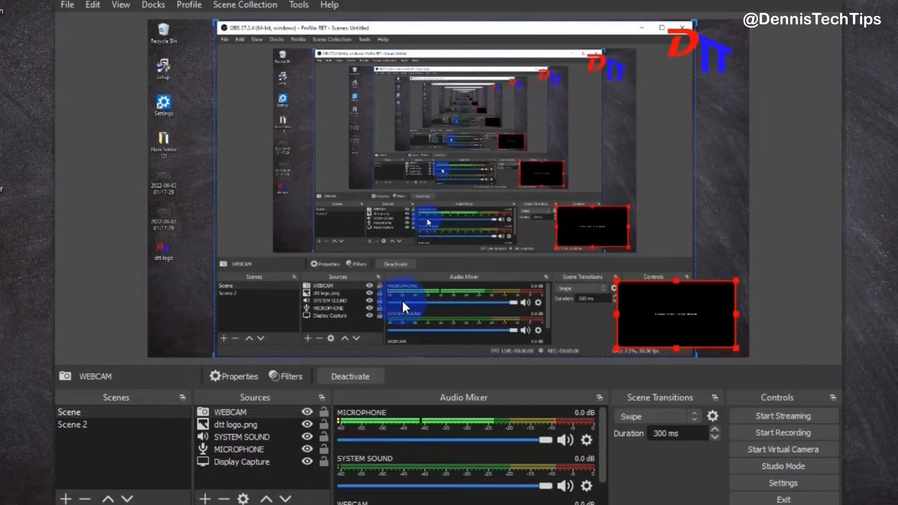
Rearrange the docks by moving the Scenes, Controls and other panels to new positions
{"action": "left_click_drag", "start_coordinate": [155, 397], "coordinate": [150, 66]}
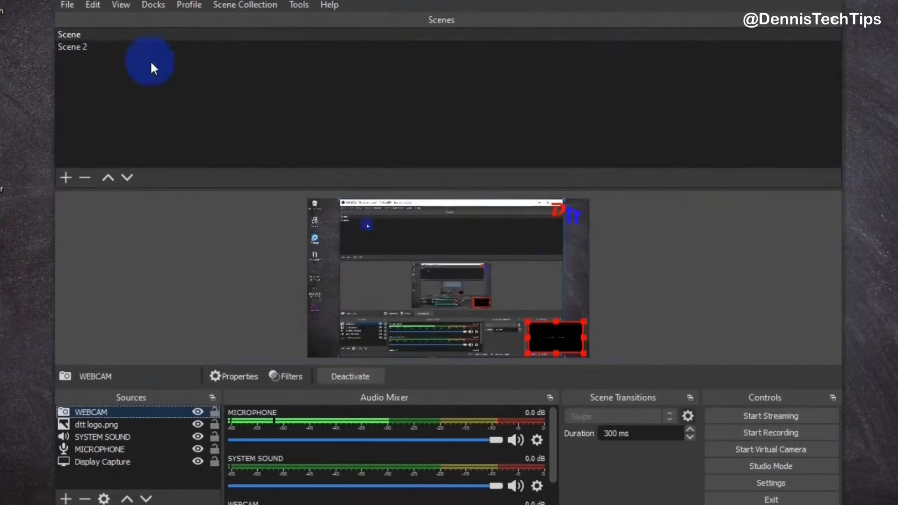
{"action": "left_click_drag", "start_coordinate": [585, 20], "coordinate": [101, 201]}
{"action": "left_click_drag", "start_coordinate": [795, 399], "coordinate": [802, 166]}
{"action": "left_click_drag", "start_coordinate": [672, 436], "coordinate": [437, 439]}
{"action": "left_click_drag", "start_coordinate": [164, 398], "coordinate": [611, 390]}
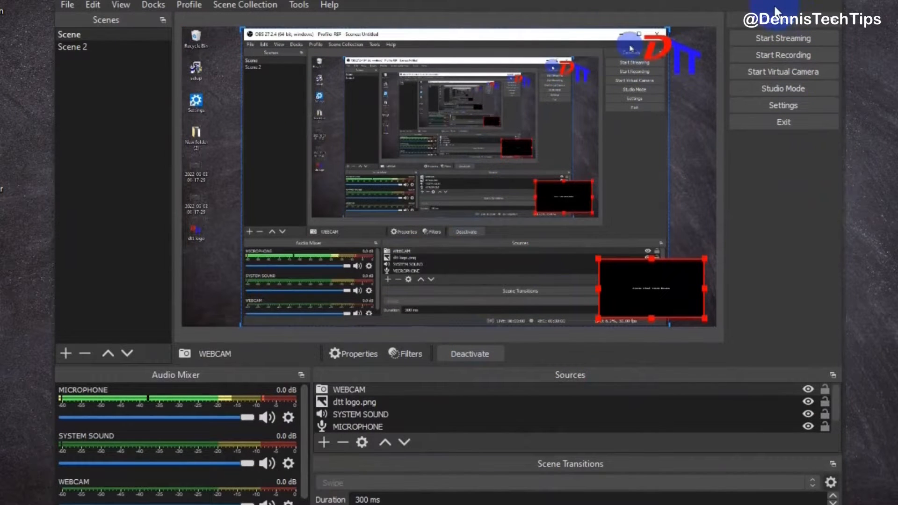
Reset the interface layout to its default dock arrangement
{"action": "right_click", "coordinate": [742, 25]}
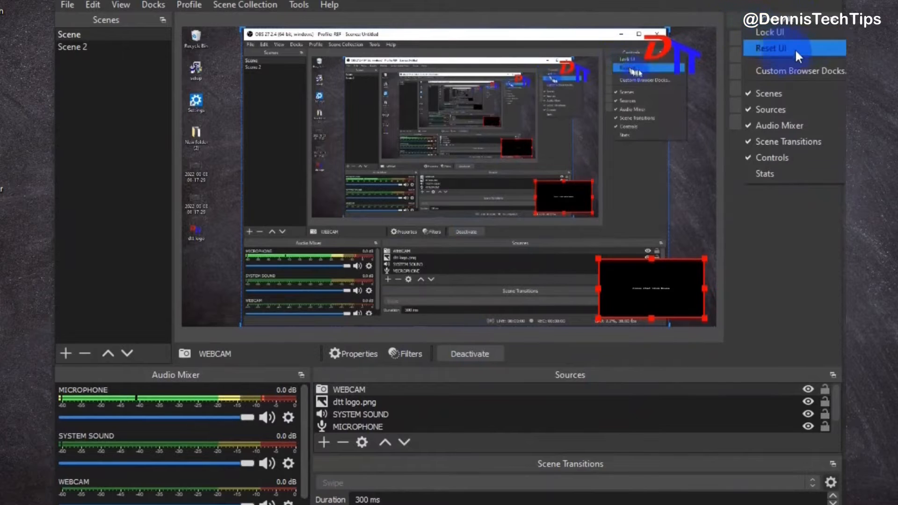
{"action": "left_click", "coordinate": [813, 45]}
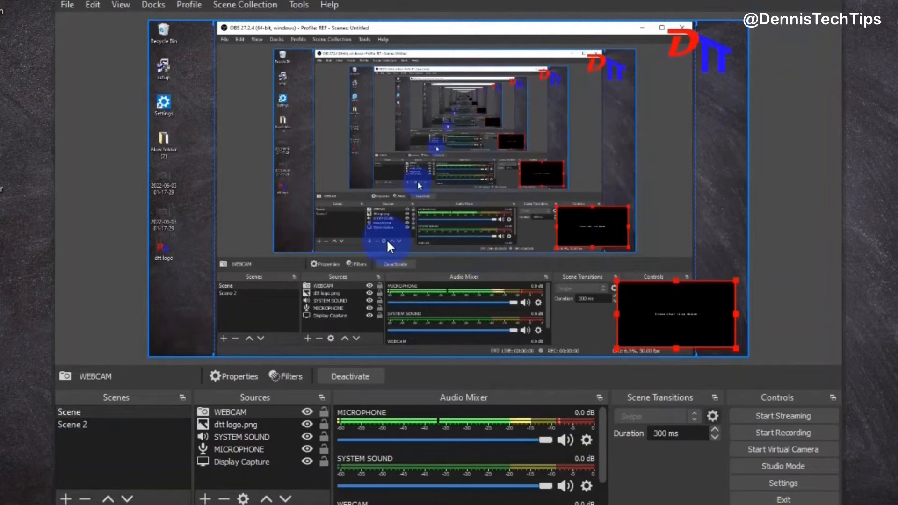
Turn on Studio Mode and resize the Display Capture in the preview to fill its lower-right portion
{"action": "left_click", "coordinate": [796, 466]}
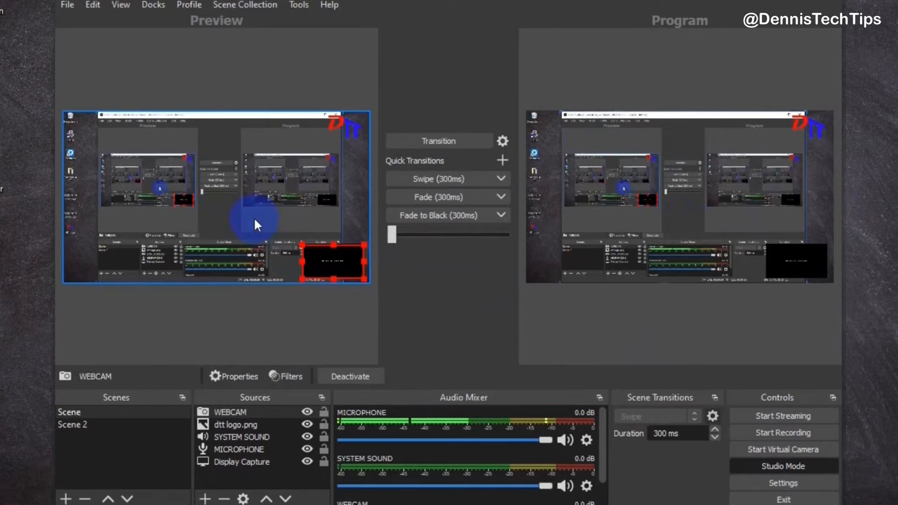
{"action": "left_click_drag", "start_coordinate": [323, 249], "coordinate": [334, 261]}
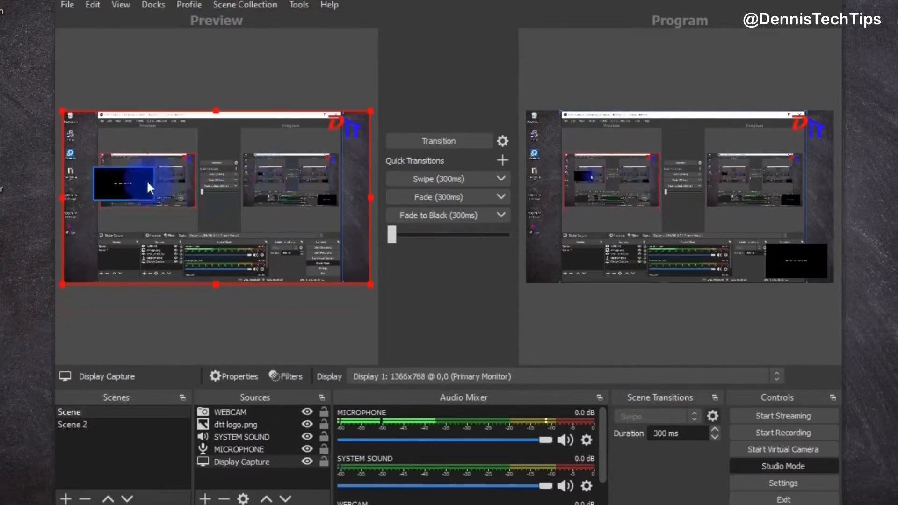
{"action": "mouse_move", "coordinate": [117, 183]}
{"action": "left_mouse_down"}
{"action": "mouse_move", "coordinate": [88, 226]}
{"action": "mouse_move", "coordinate": [117, 183]}
{"action": "left_mouse_up"}
{"action": "left_click_drag", "start_coordinate": [134, 180], "coordinate": [115, 251]}
{"action": "left_click", "coordinate": [359, 187]}
{"action": "left_click_drag", "start_coordinate": [371, 197], "coordinate": [302, 194]}
{"action": "left_click_drag", "start_coordinate": [254, 191], "coordinate": [321, 230]}
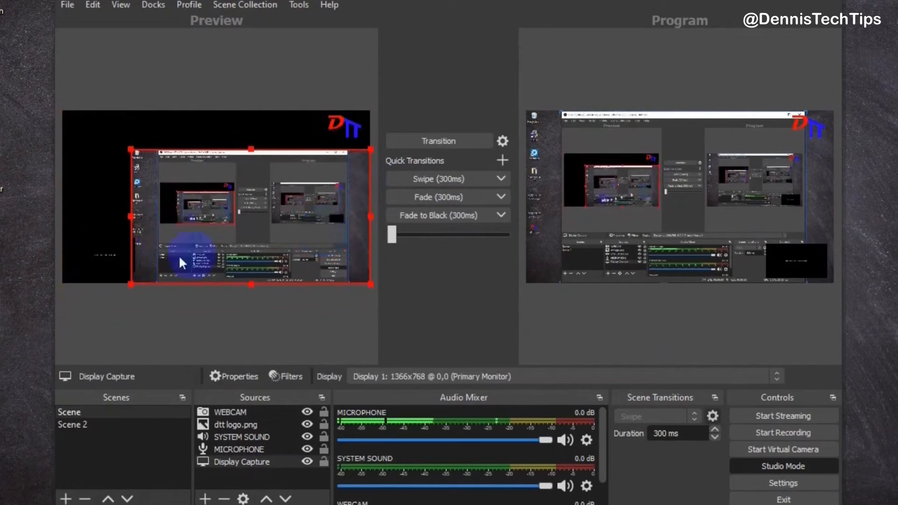
Move the webcam into the preview's bottom-left corner and transition the preview to program
{"action": "left_click_drag", "start_coordinate": [106, 258], "coordinate": [169, 269]}
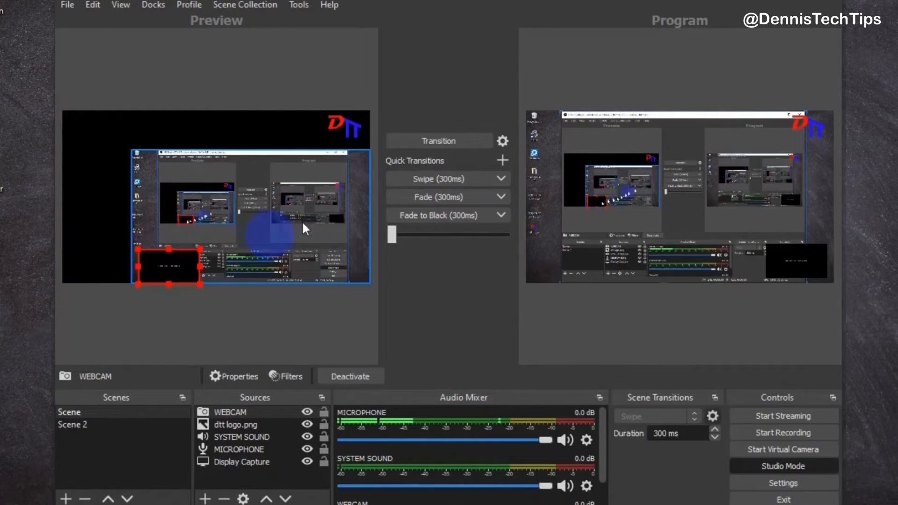
{"action": "left_click", "coordinate": [441, 141]}
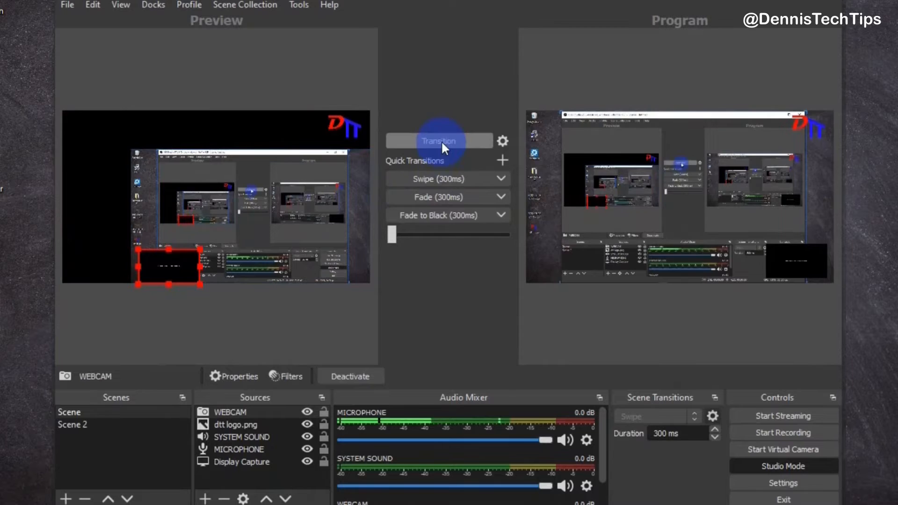